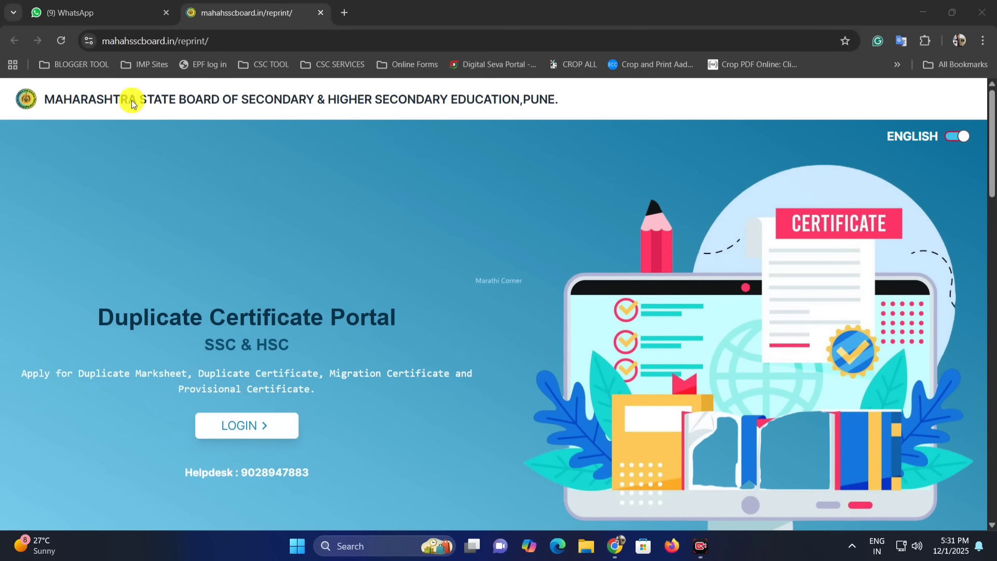
# - Examine the Duplicate Certificate Portal's home page for the supported SSC and HSC exams and the certificate types on offer
pyautogui.click(66, 43)
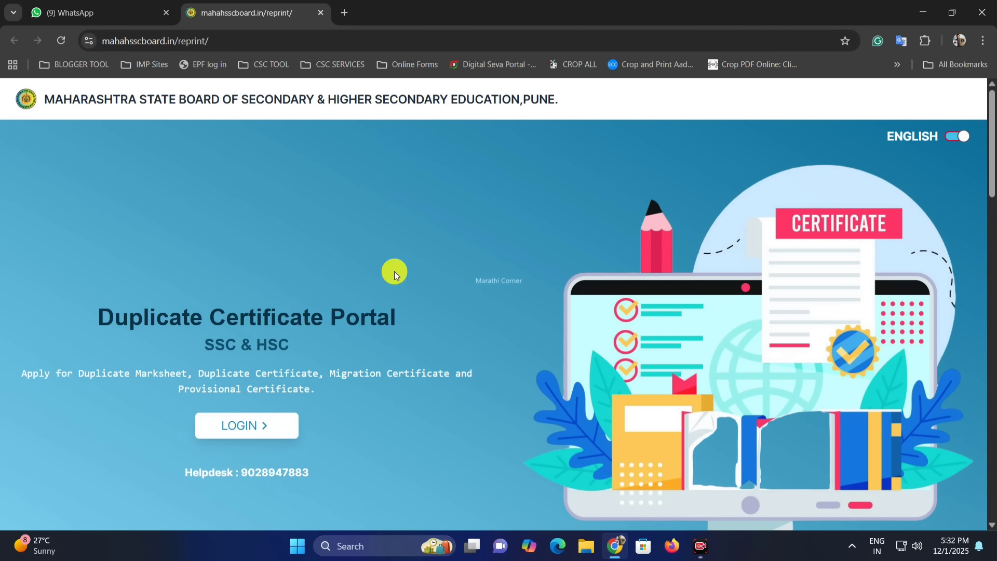
pyautogui.scroll(-1, 267, 258)
pyautogui.moveTo(98, 244); pyautogui.dragTo(379, 240)
pyautogui.scroll(1, 378, 240)
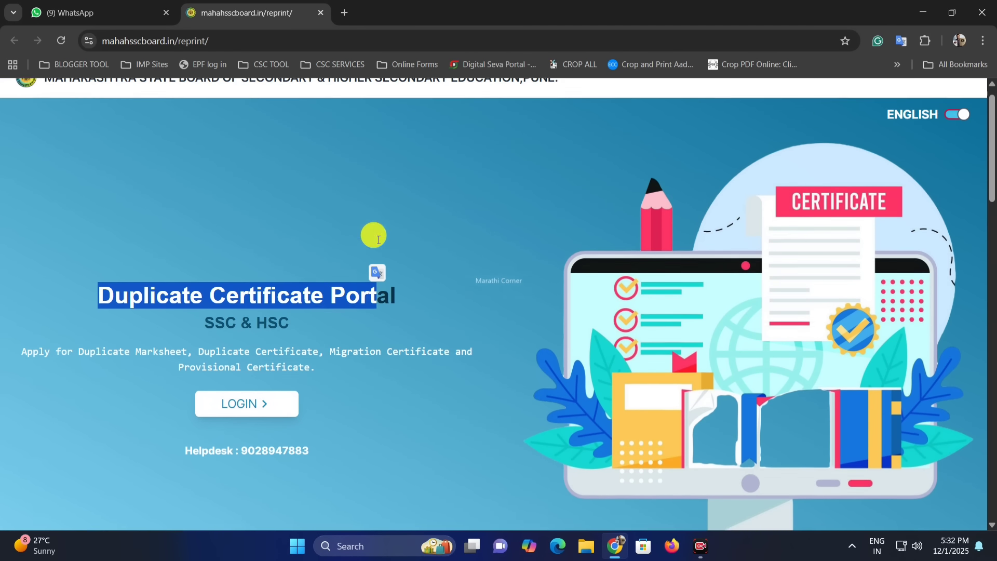
pyautogui.moveTo(214, 346); pyautogui.dragTo(269, 365)
pyautogui.click(284, 345)
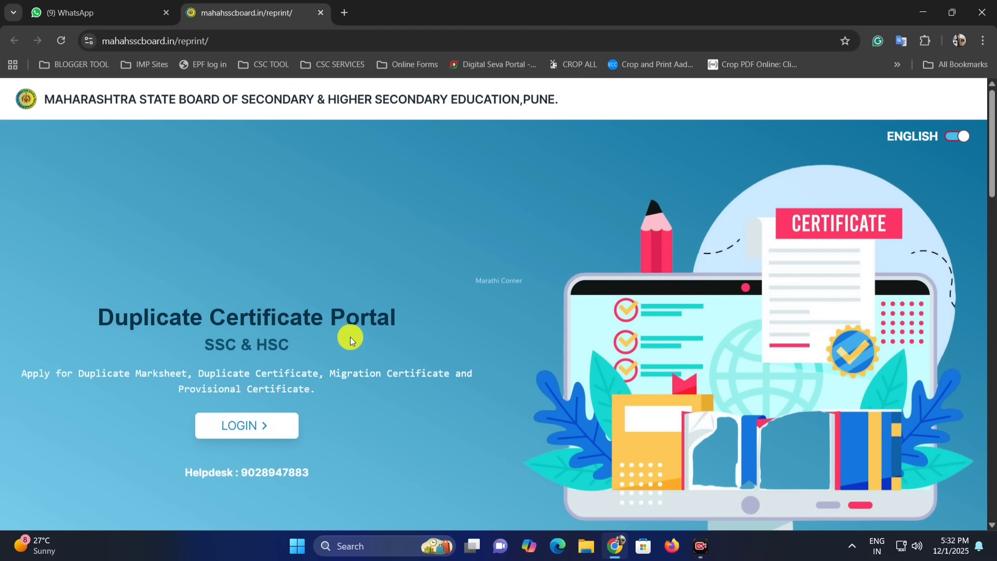
pyautogui.moveTo(51, 374); pyautogui.dragTo(430, 372)
pyautogui.click(326, 369)
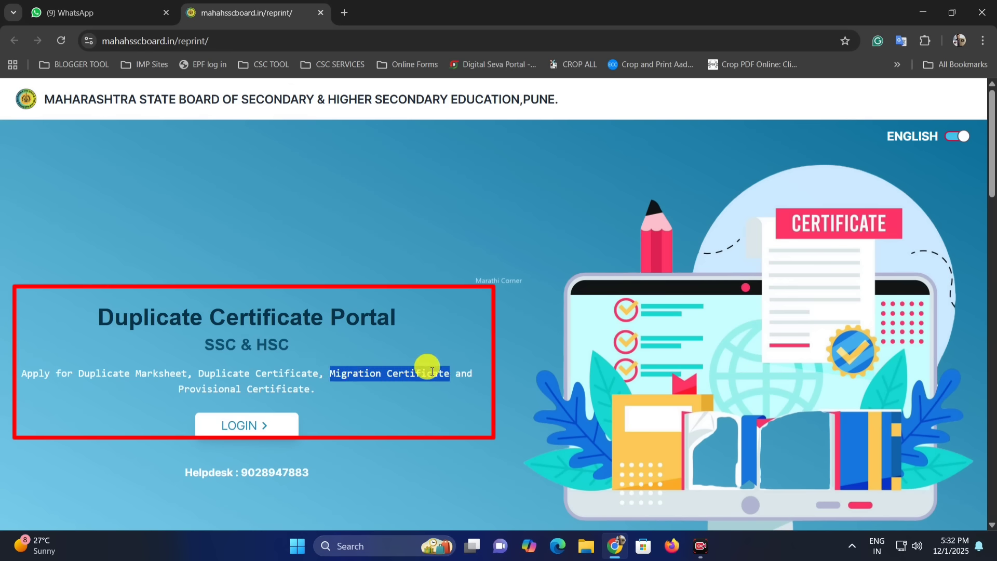
pyautogui.moveTo(189, 390); pyautogui.dragTo(298, 391)
pyautogui.click(298, 390)
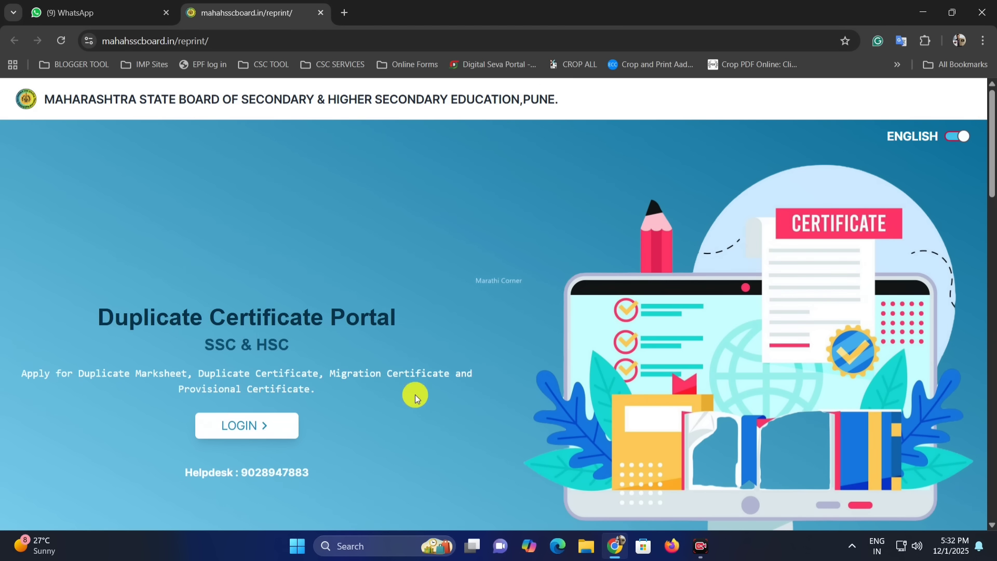
pyautogui.scroll(-2, 305, 381)
pyautogui.scroll(2, 446, 391)
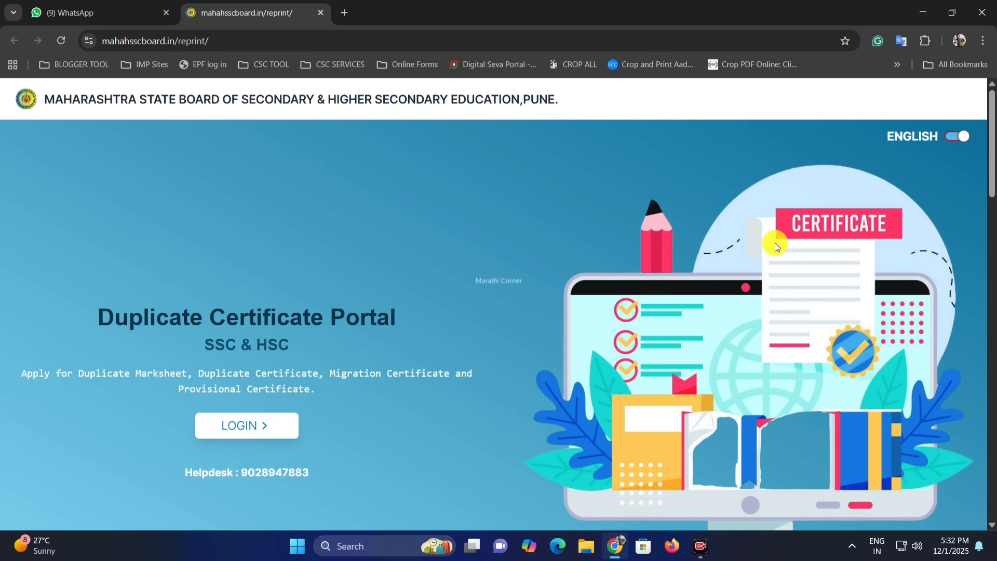
# - Switch the portal's display language from English to Marathi
pyautogui.click(939, 138)
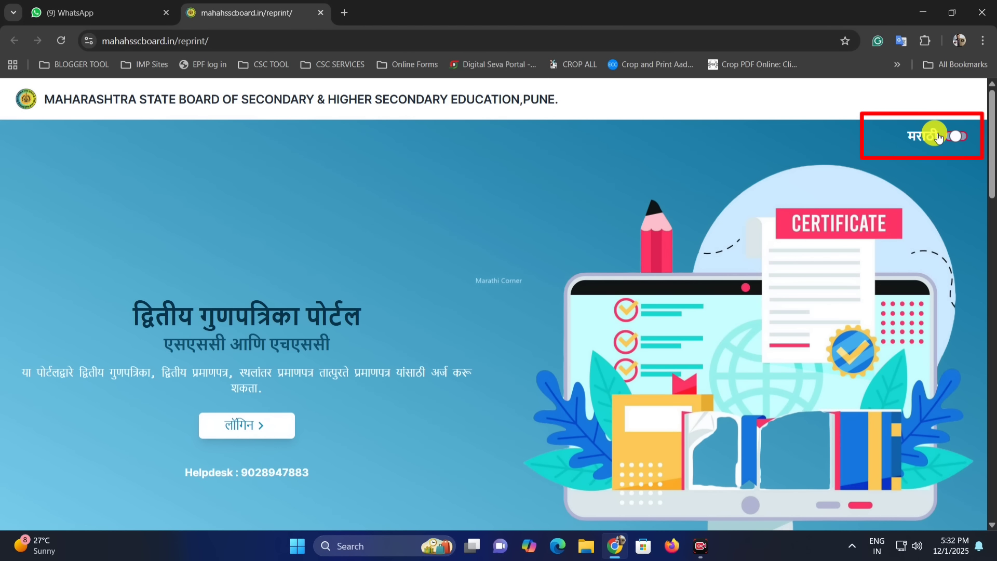
pyautogui.click(940, 136)
pyautogui.click(936, 139)
pyautogui.click(938, 137)
pyautogui.click(937, 138)
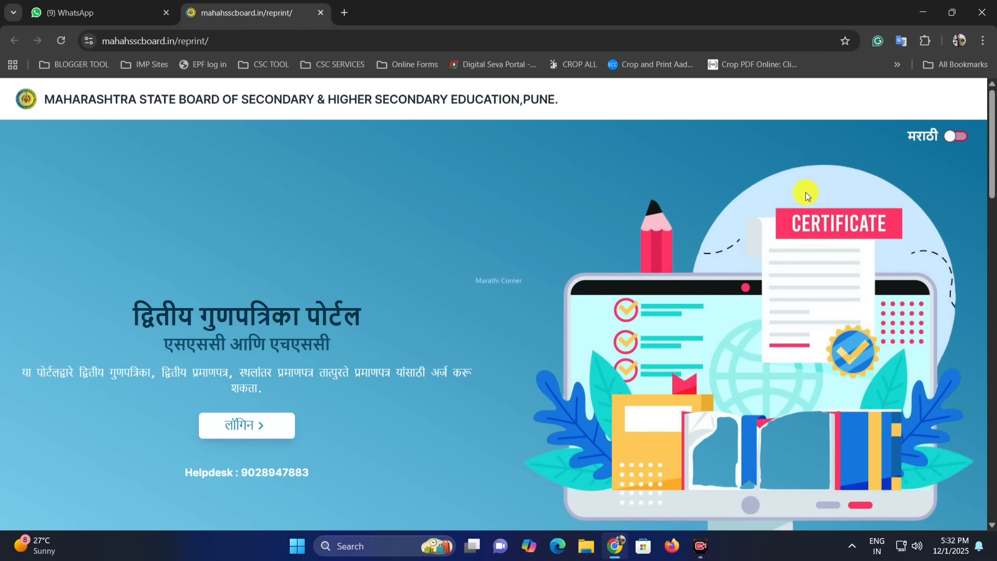
# - Open the portal login and verify the mobile number by requesting and submitting its verification code
pyautogui.scroll(-1, 806, 192)
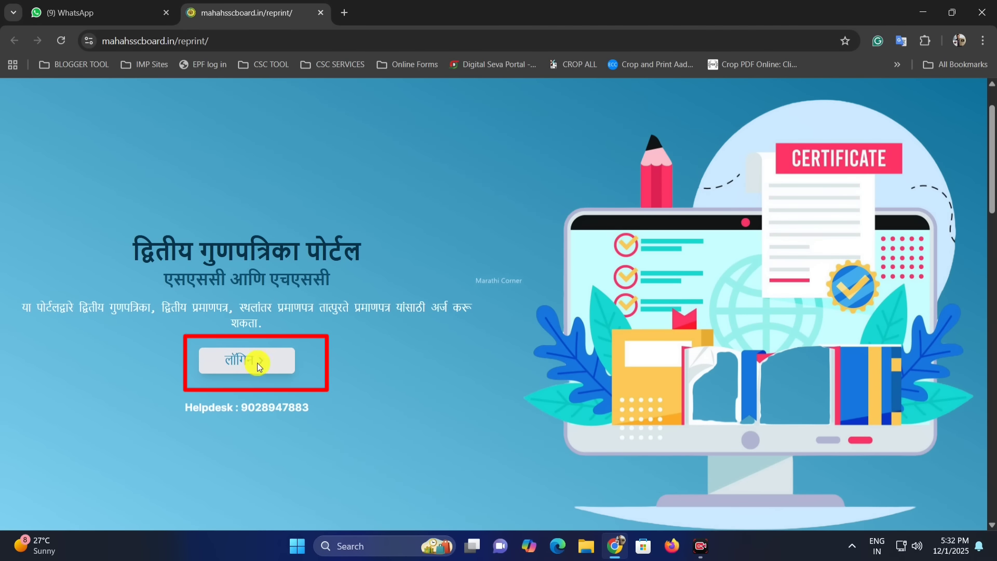
pyautogui.click(259, 366)
pyautogui.moveTo(416, 174); pyautogui.dragTo(519, 192)
pyautogui.click(489, 210)
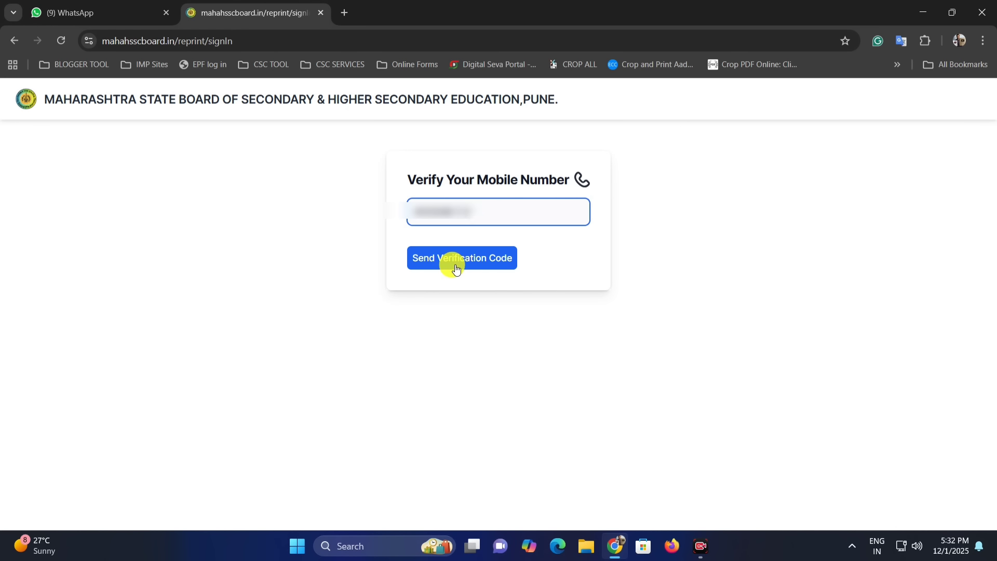
pyautogui.click(456, 270)
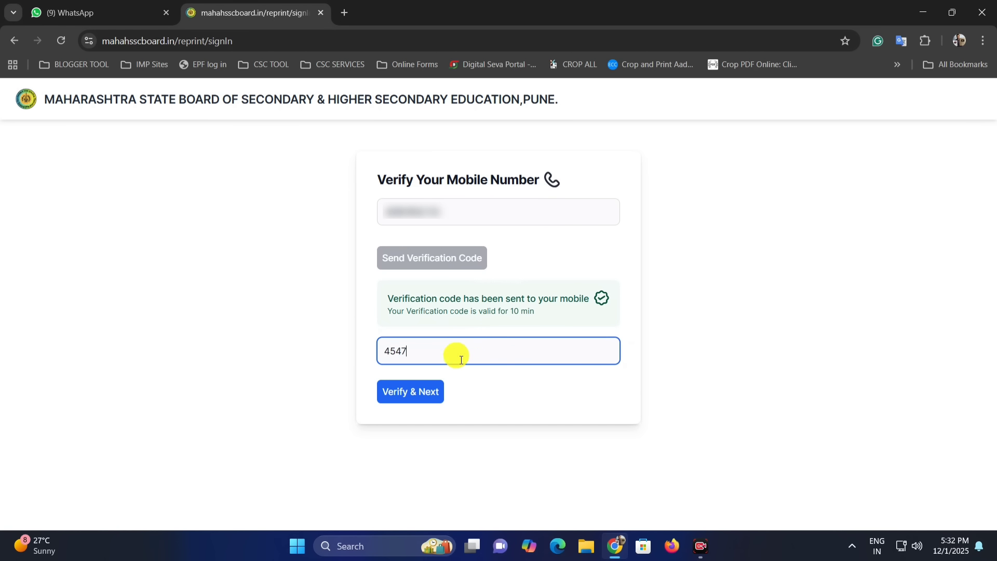
pyautogui.click(420, 390)
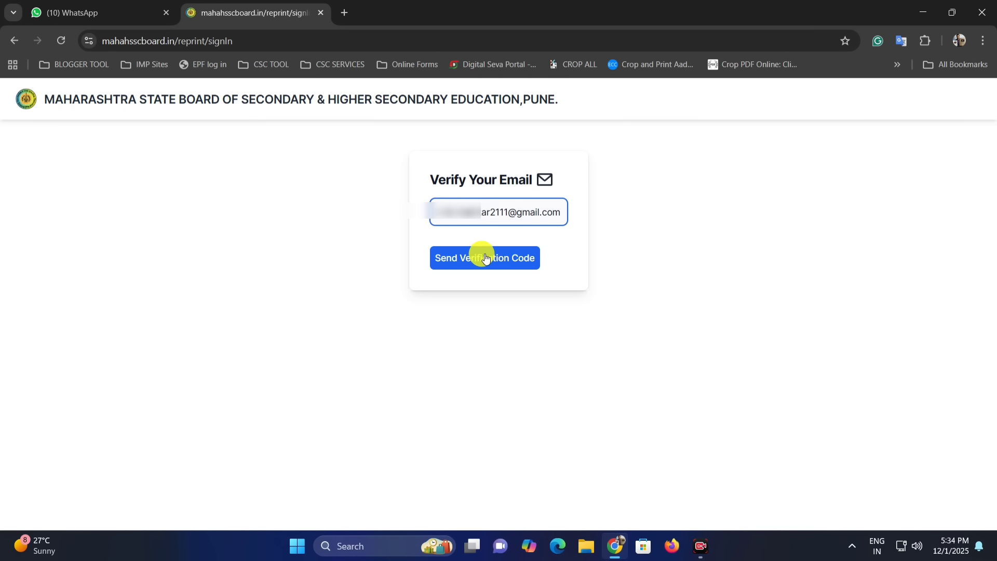
# - Verify the email address by requesting a verification code and submitting the code received
pyautogui.click(485, 257)
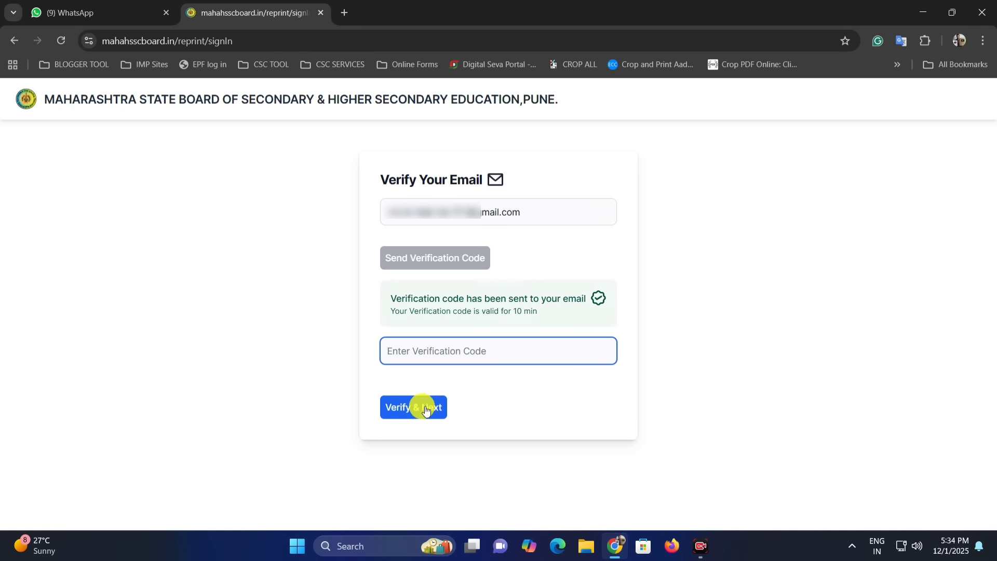
pyautogui.hotkey('ctrl', 'v')
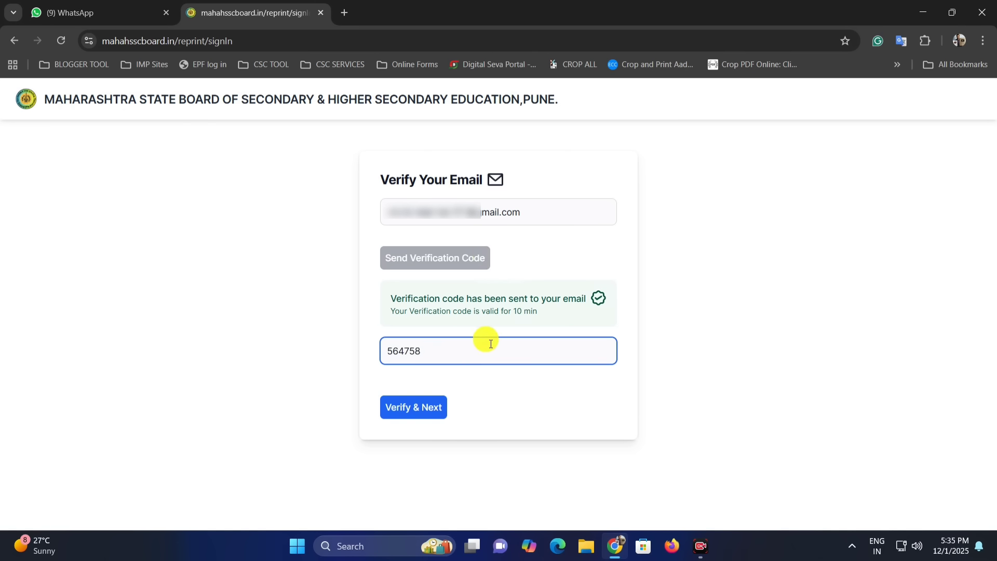
pyautogui.click(427, 407)
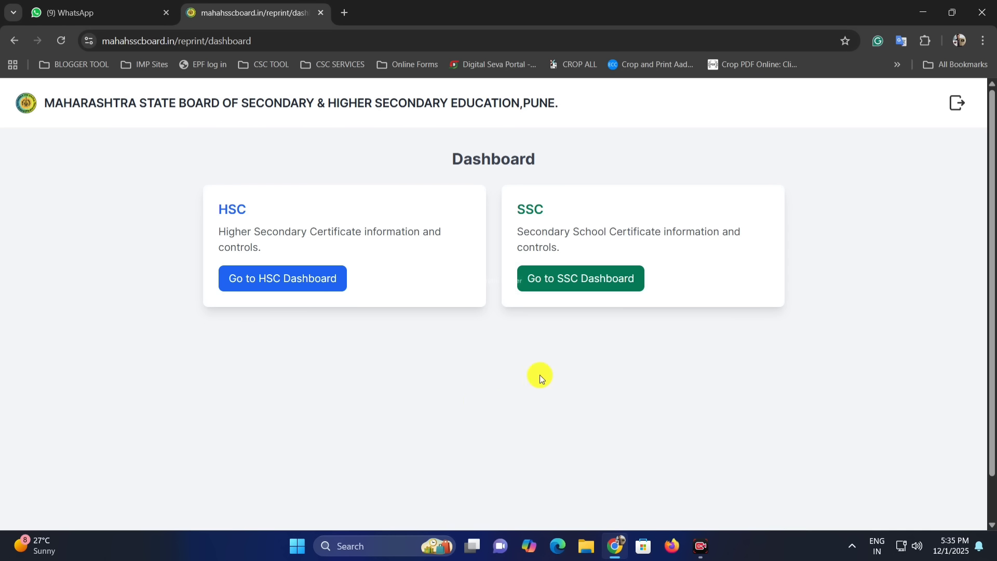
# - Compare the HSC and SSC options on the dashboard and open the HSC dashboard
pyautogui.moveTo(463, 157); pyautogui.dragTo(536, 159)
pyautogui.click(522, 162)
pyautogui.moveTo(228, 212); pyautogui.dragTo(275, 214)
pyautogui.moveTo(517, 213); pyautogui.dragTo(559, 214)
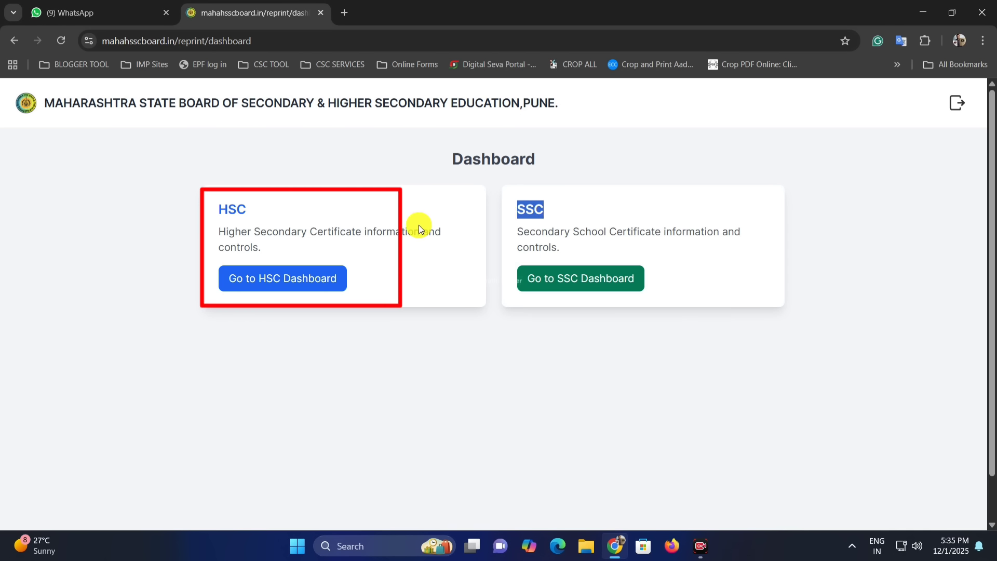
pyautogui.click(348, 227)
pyautogui.moveTo(228, 213); pyautogui.dragTo(307, 212)
pyautogui.moveTo(518, 213); pyautogui.dragTo(558, 214)
pyautogui.click(454, 234)
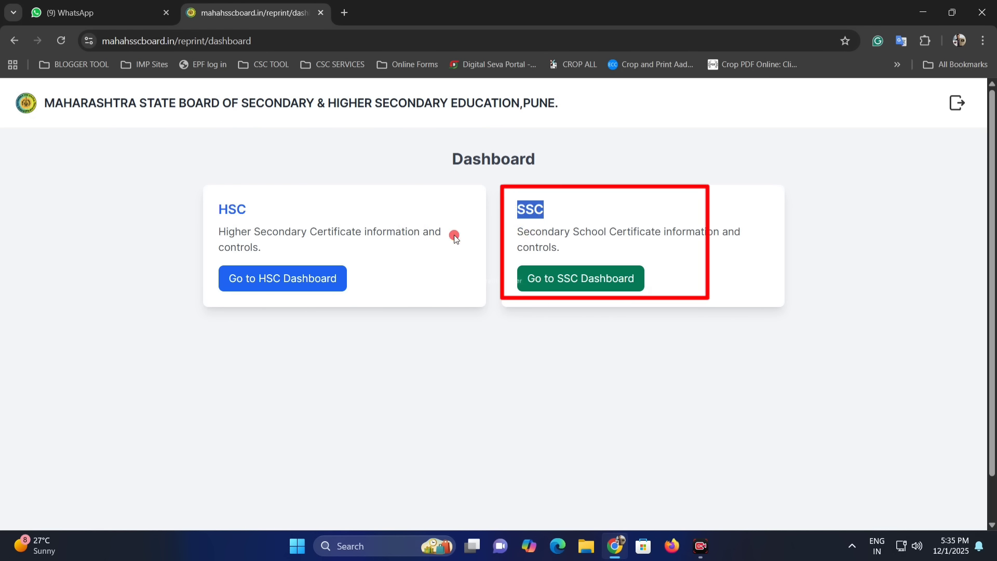
pyautogui.click(303, 285)
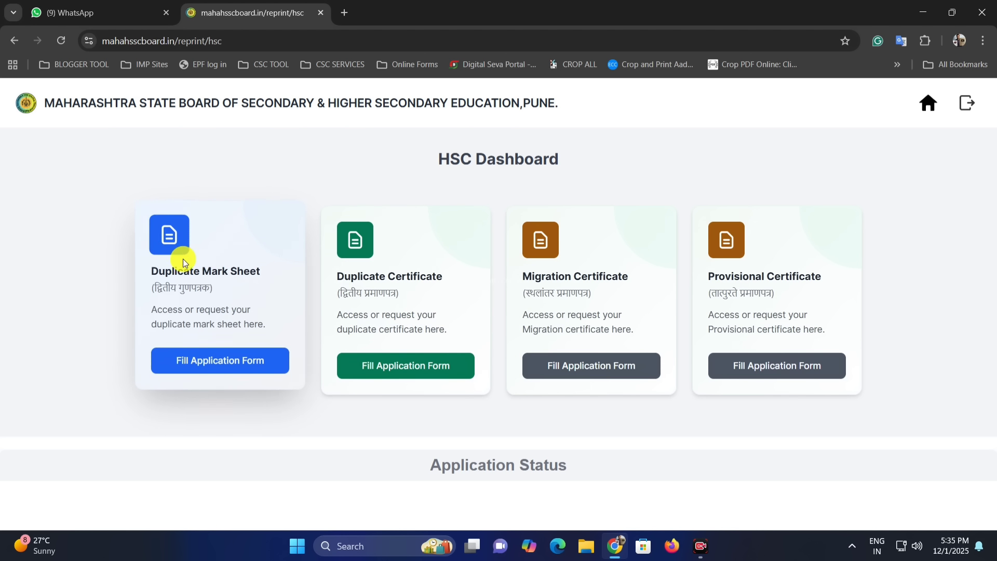
# - Examine the application types on the HSC dashboard, including duplicate, migration and provisional certificates
pyautogui.moveTo(440, 159); pyautogui.dragTo(459, 159)
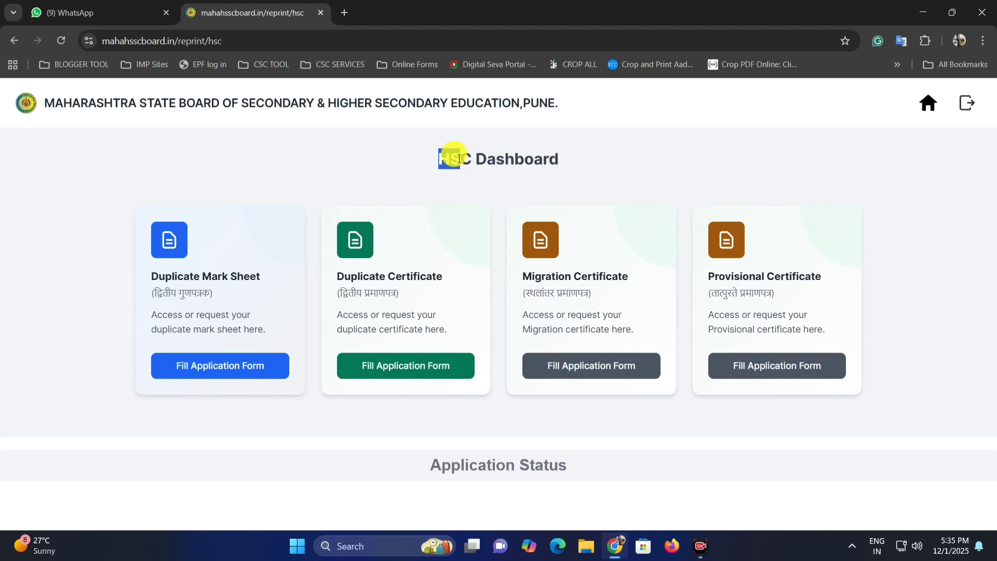
pyautogui.click(453, 200)
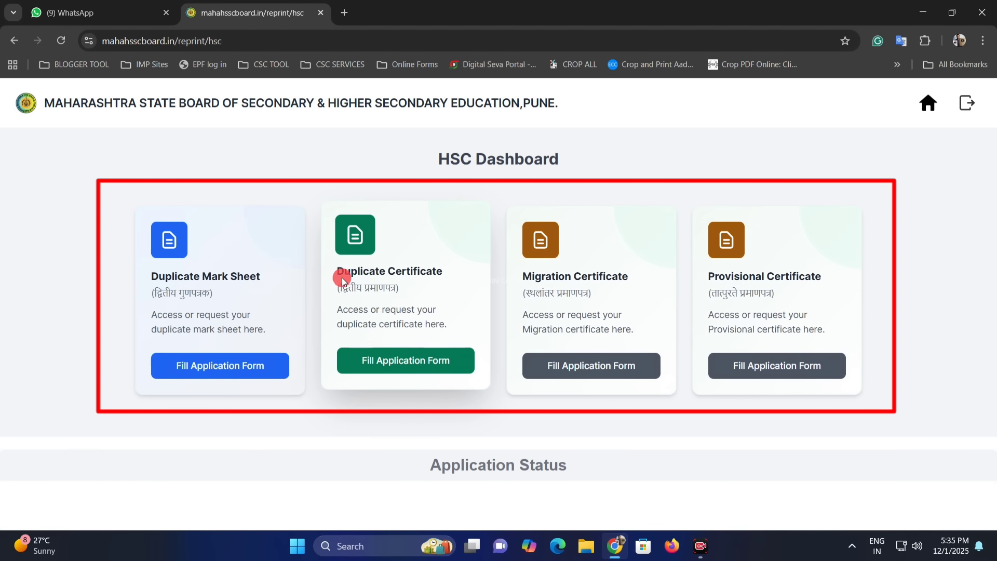
pyautogui.moveTo(343, 282); pyautogui.dragTo(436, 281)
pyautogui.moveTo(514, 278); pyautogui.dragTo(603, 276)
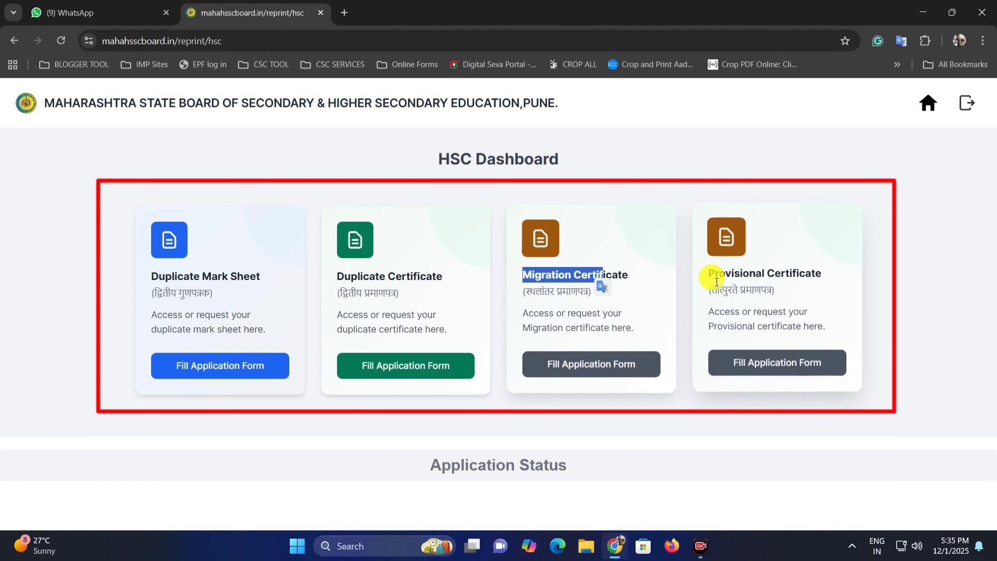
pyautogui.moveTo(720, 285); pyautogui.dragTo(779, 273)
pyautogui.click(798, 301)
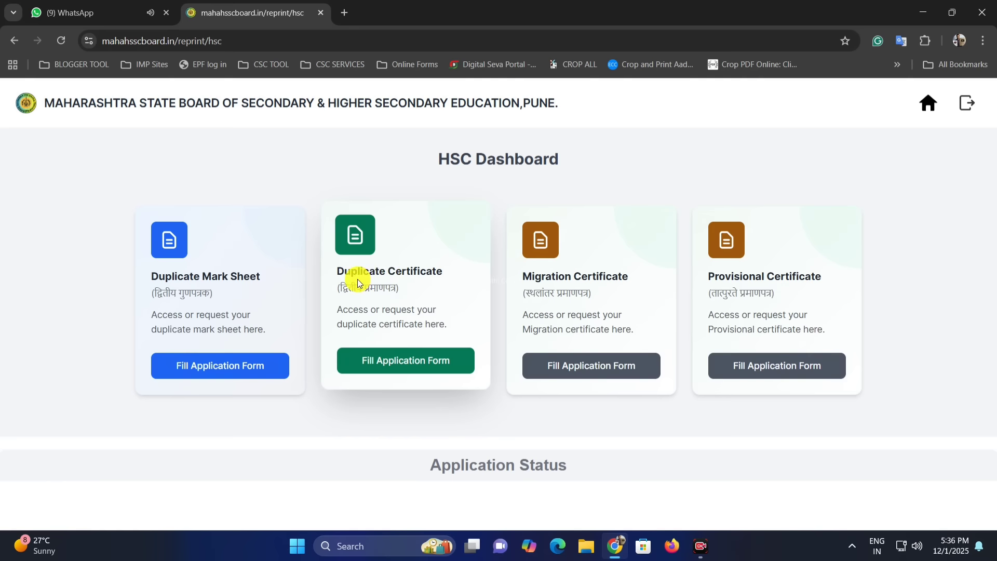
pyautogui.moveTo(358, 271); pyautogui.dragTo(436, 271)
pyautogui.click(436, 271)
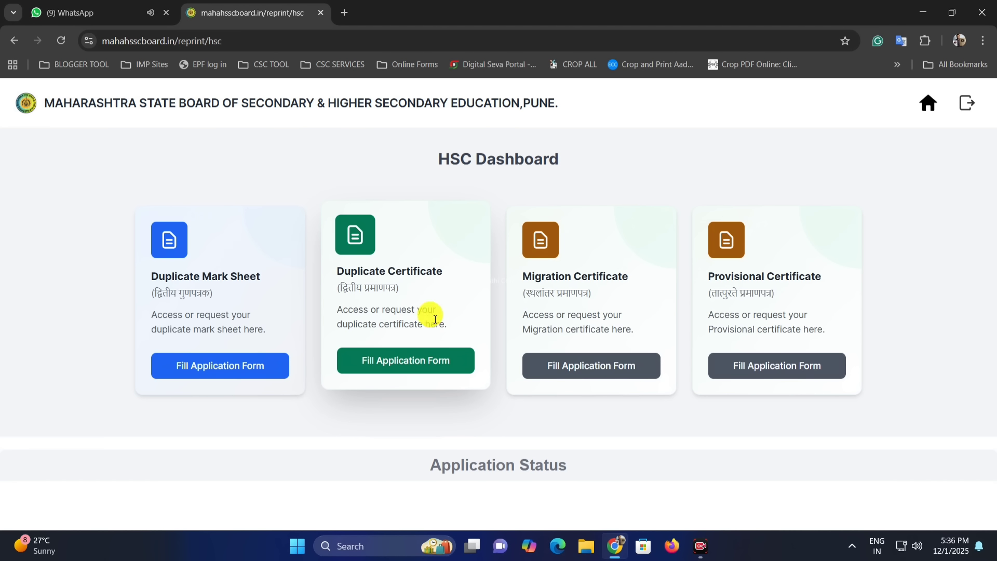
# - Start the HSC Duplicate Certificate application and agree to its instructions
pyautogui.click(411, 366)
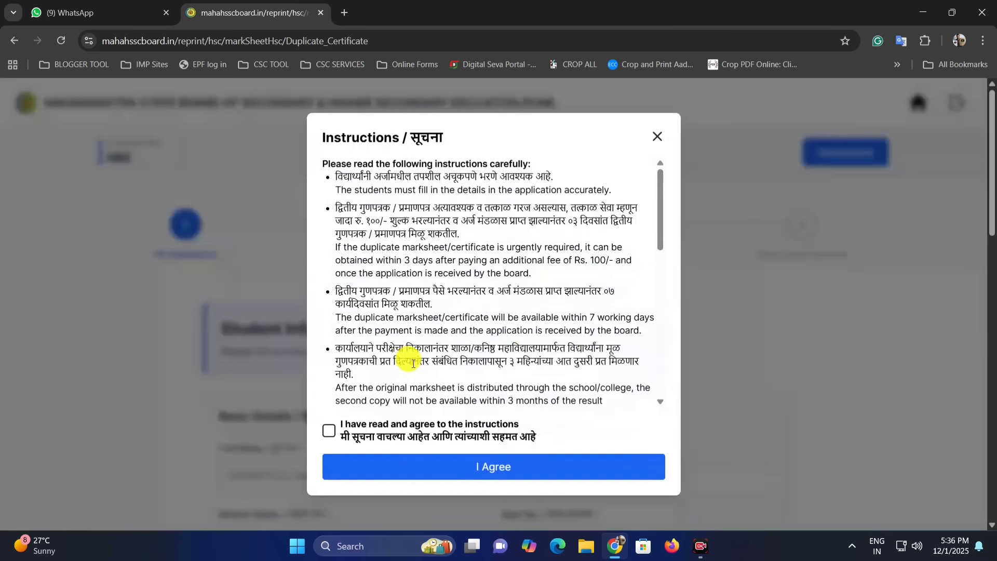
pyautogui.click(333, 429)
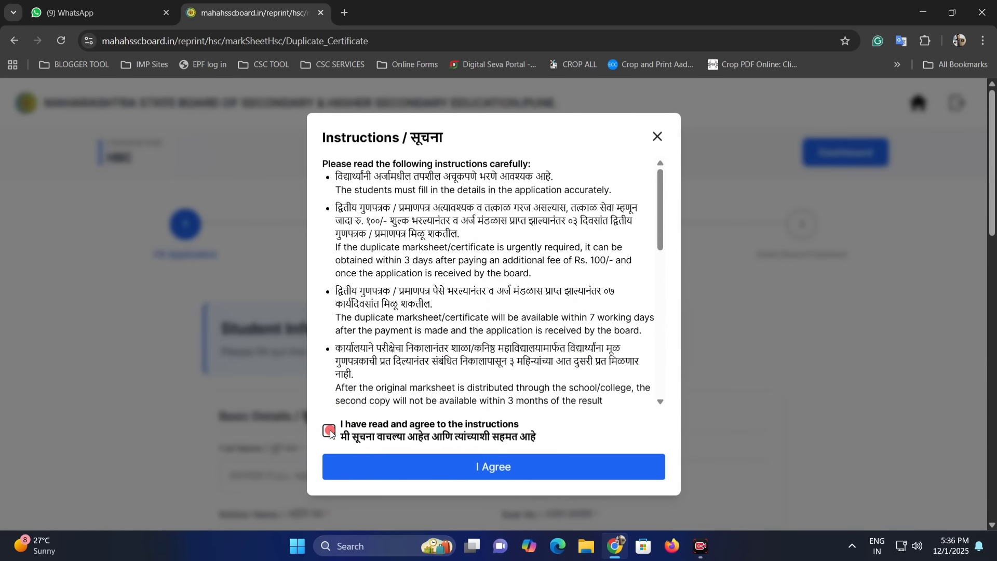
pyautogui.click(497, 469)
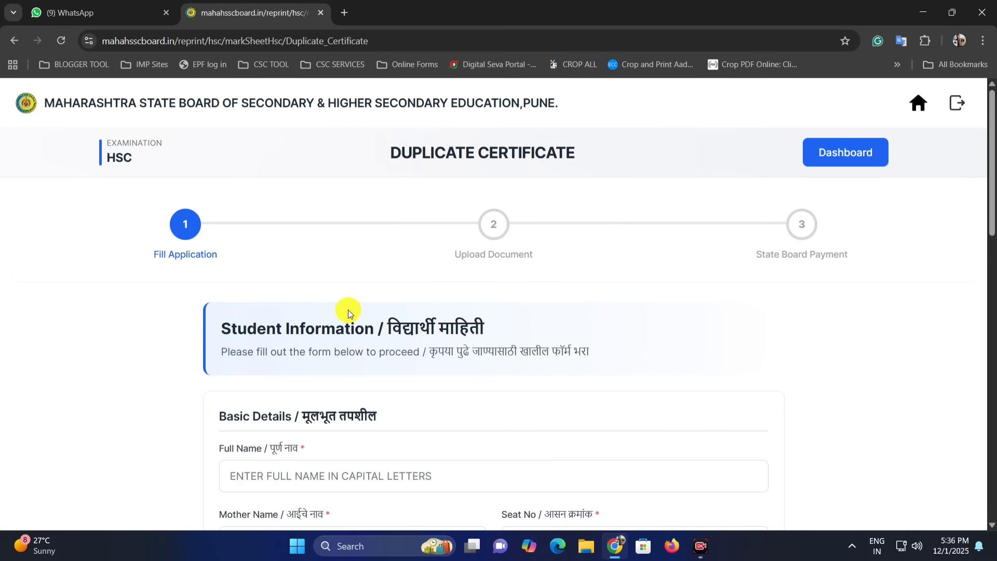
# - Examine the Basic Details fields for full name, mother's name, seat number and exam year
pyautogui.scroll(-2, 410, 286)
pyautogui.scroll(2, 409, 288)
pyautogui.scroll(-5, 479, 220)
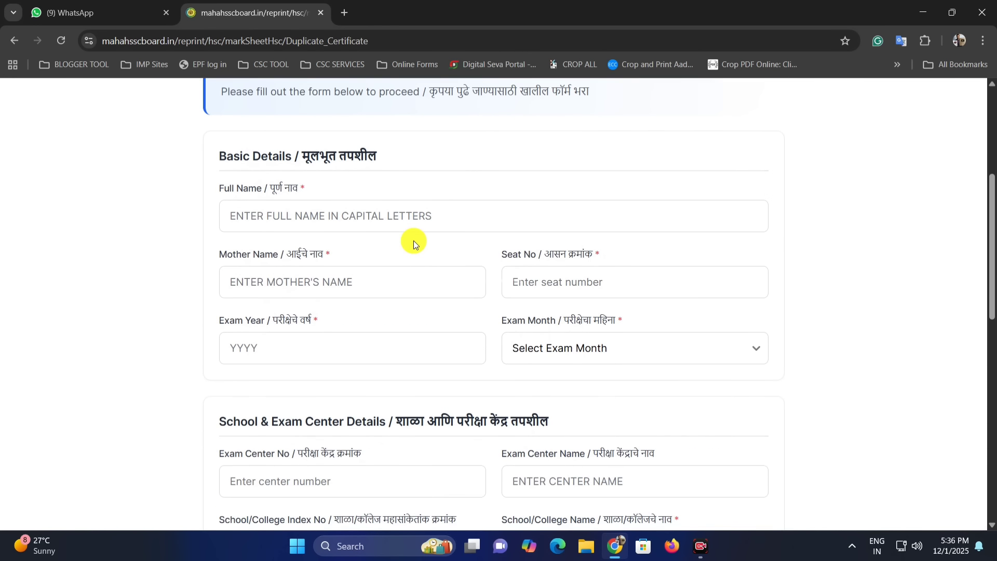
pyautogui.click(269, 209)
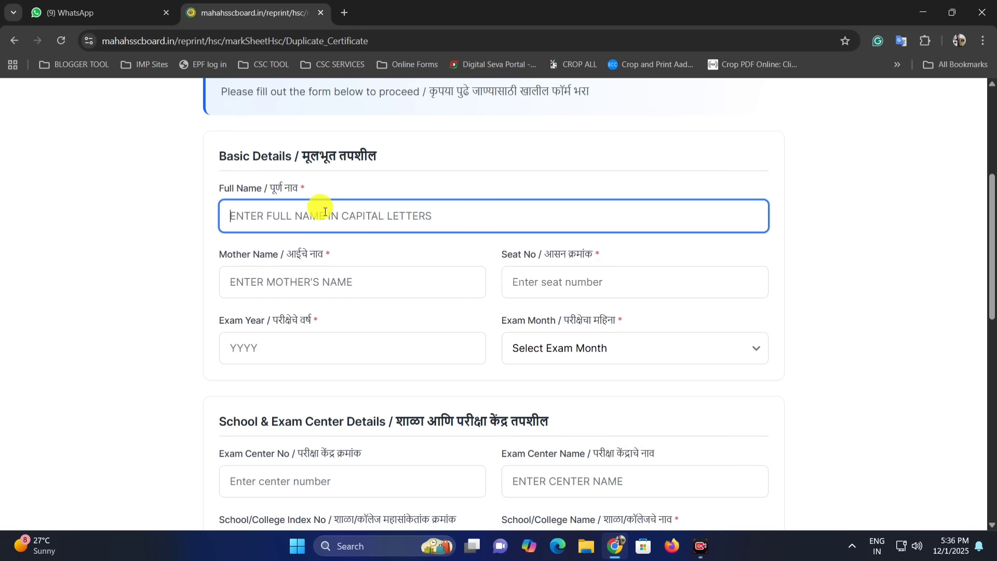
pyautogui.click(261, 280)
pyautogui.moveTo(267, 260); pyautogui.dragTo(606, 270)
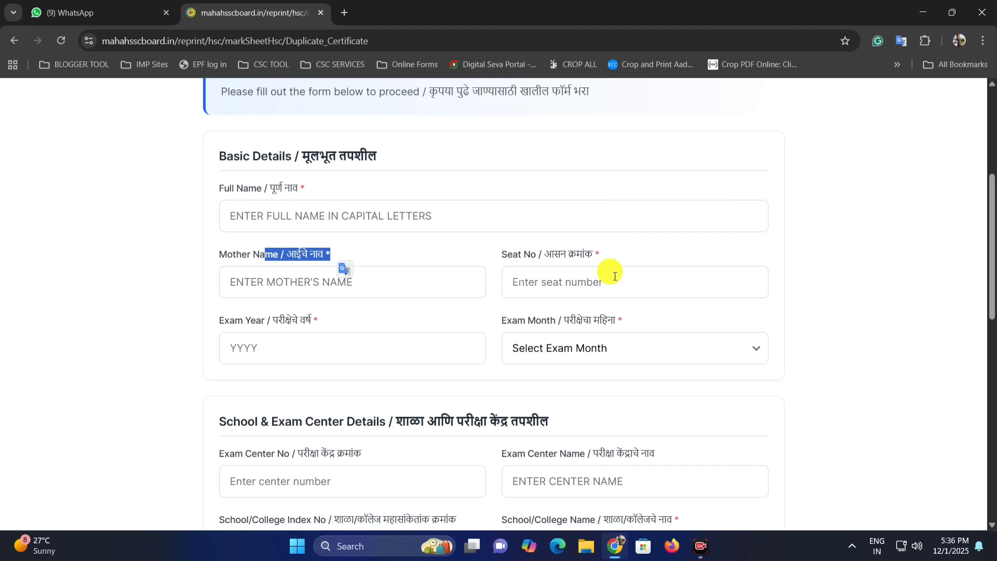
pyautogui.click(584, 280)
pyautogui.scroll(-1, 540, 286)
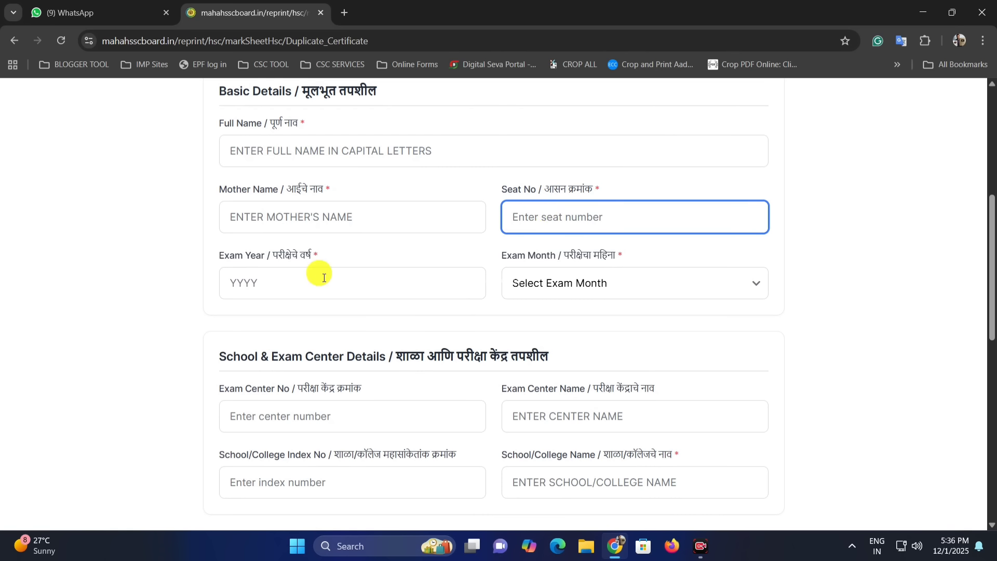
pyautogui.click(234, 261)
pyautogui.click(270, 279)
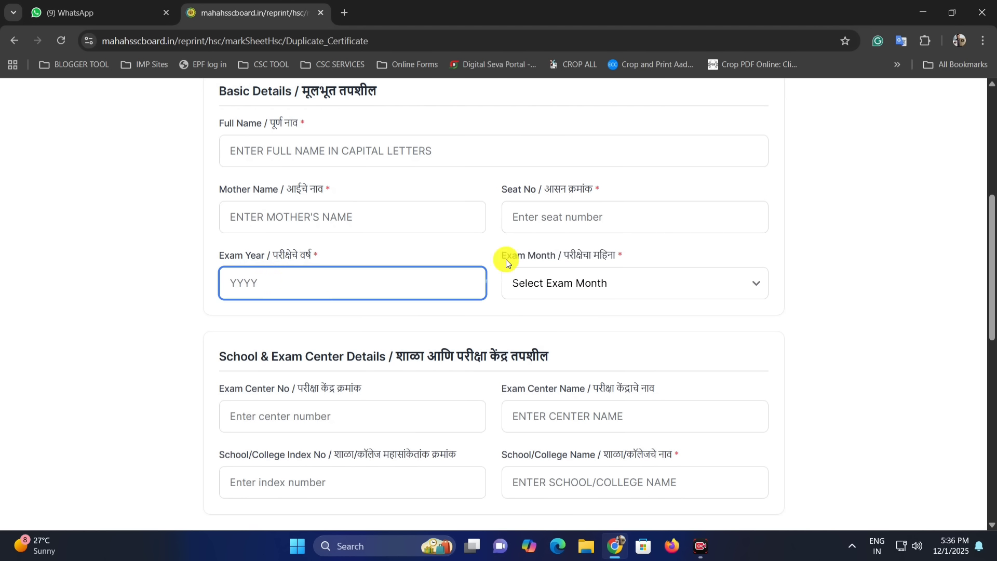
# - Set the exam month to Feb/Mar in the Basic Details section
pyautogui.moveTo(512, 255); pyautogui.dragTo(638, 257)
pyautogui.click(619, 264)
pyautogui.click(595, 282)
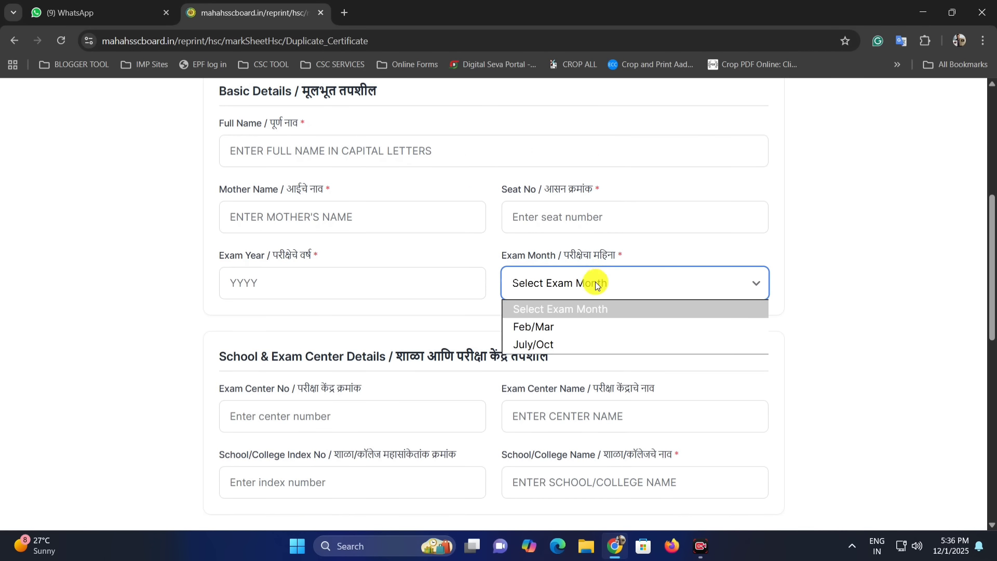
pyautogui.click(572, 326)
# - Examine the School & Exam Center Details fields and compare the mandatory markers with those in the Basic Details section
pyautogui.scroll(-3, 551, 257)
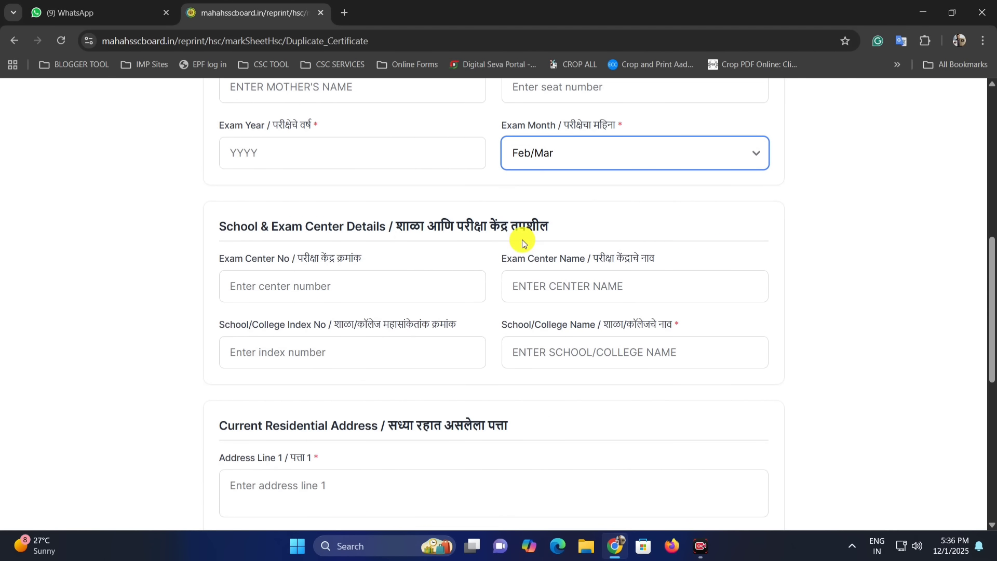
pyautogui.moveTo(226, 166); pyautogui.dragTo(512, 164)
pyautogui.click(522, 163)
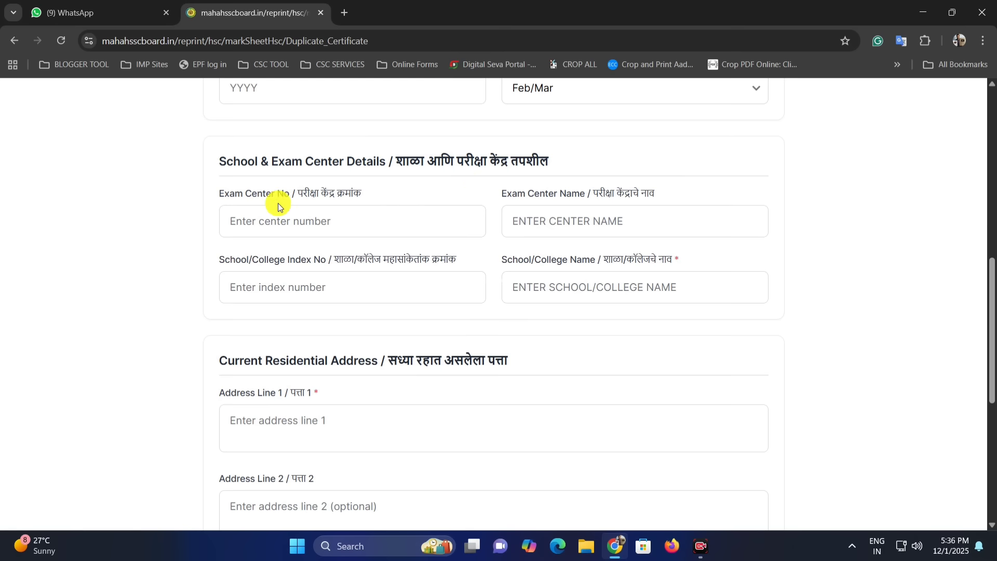
pyautogui.click(365, 195)
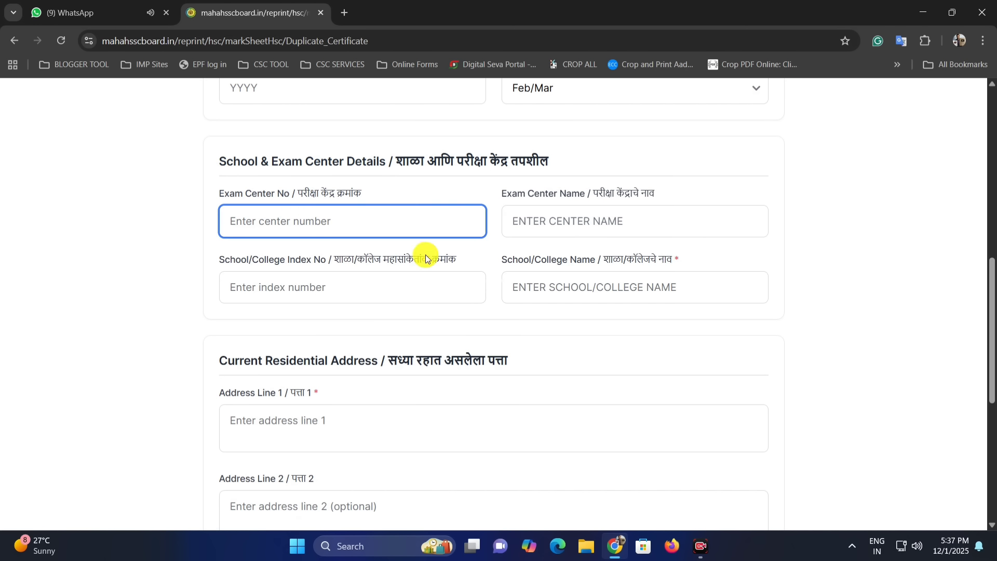
pyautogui.scroll(2, 427, 252)
pyautogui.moveTo(540, 292); pyautogui.dragTo(511, 292)
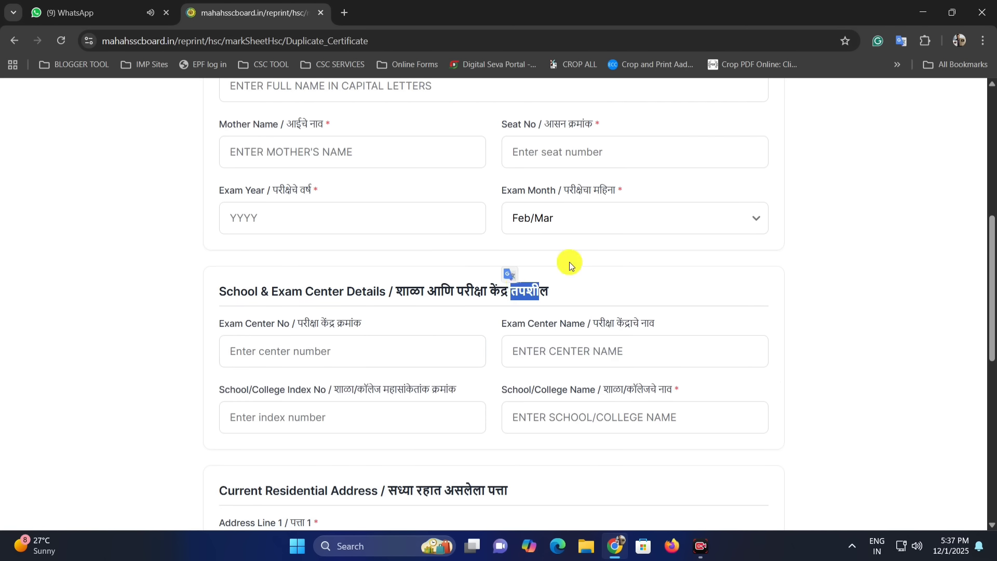
pyautogui.moveTo(625, 191); pyautogui.dragTo(615, 191)
pyautogui.moveTo(614, 124); pyautogui.dragTo(594, 124)
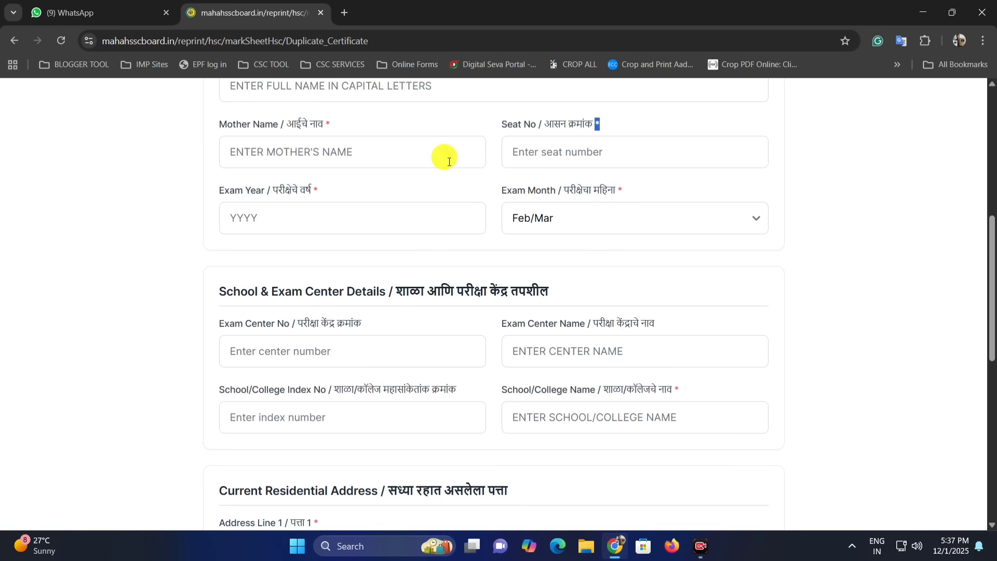
pyautogui.click(329, 126)
pyautogui.click(414, 278)
pyautogui.scroll(-1, 263, 272)
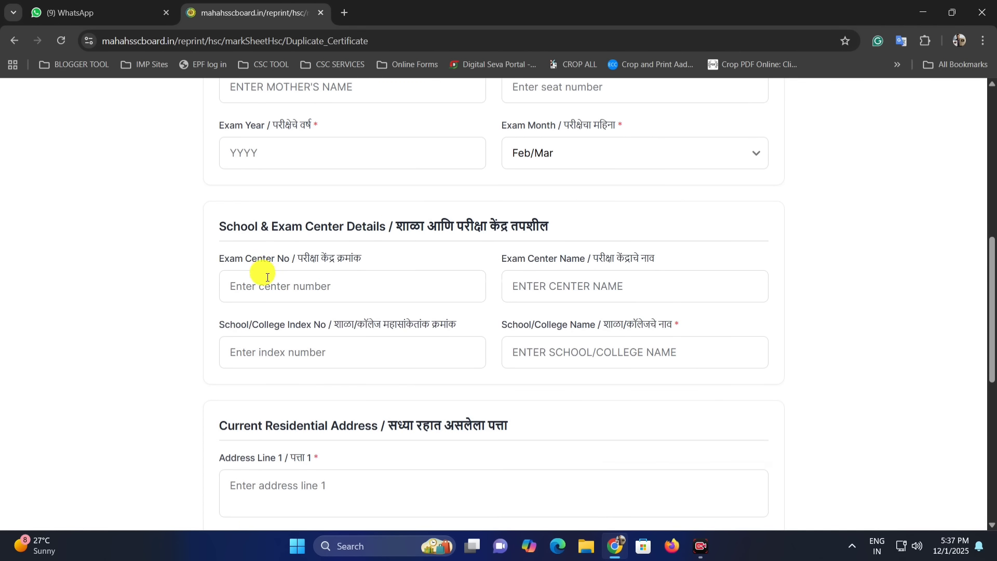
pyautogui.moveTo(291, 229); pyautogui.dragTo(400, 230)
pyautogui.click(482, 225)
pyautogui.scroll(-1, 512, 232)
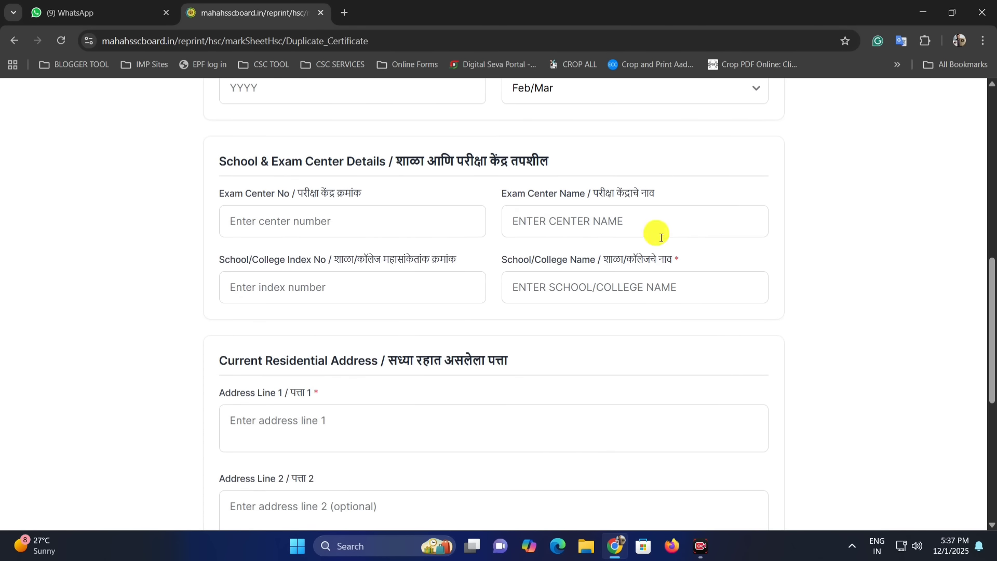
pyautogui.moveTo(502, 264); pyautogui.dragTo(674, 262)
pyautogui.click(669, 262)
pyautogui.click(677, 286)
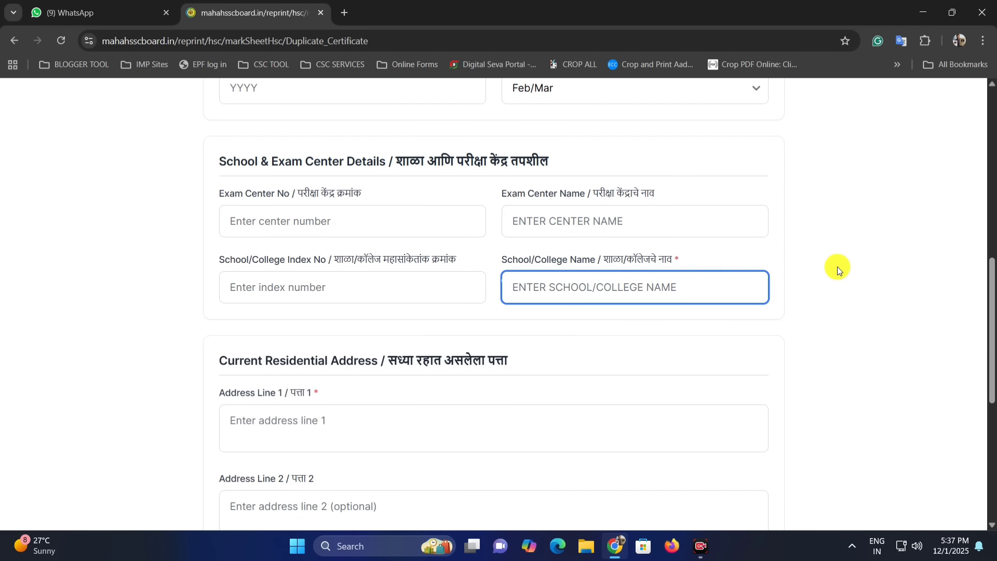
# - Examine the Current Residential Address fields for both address lines, pin code and mobile number
pyautogui.scroll(-1, 838, 267)
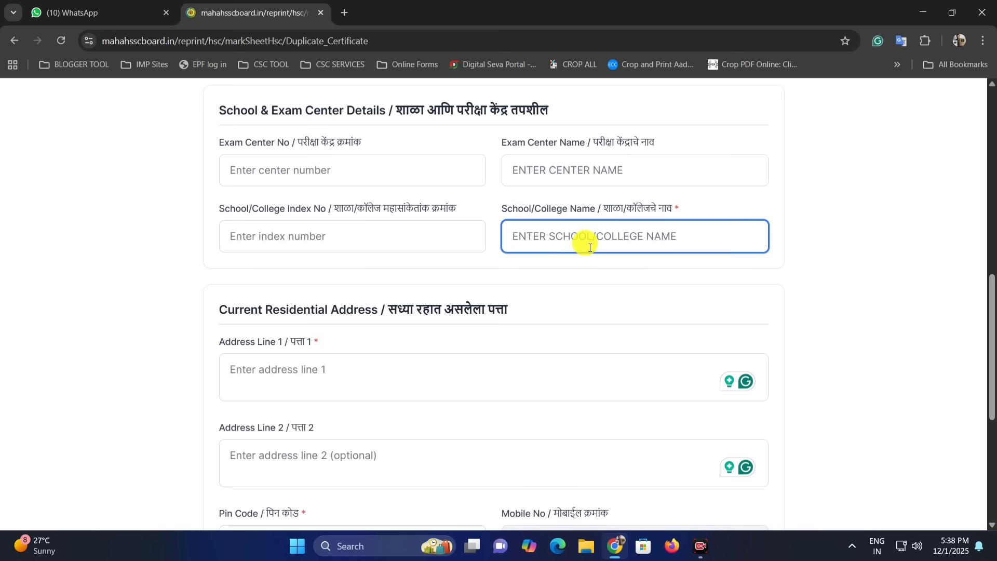
pyautogui.moveTo(207, 324); pyautogui.dragTo(513, 314)
pyautogui.click(423, 329)
pyautogui.click(336, 371)
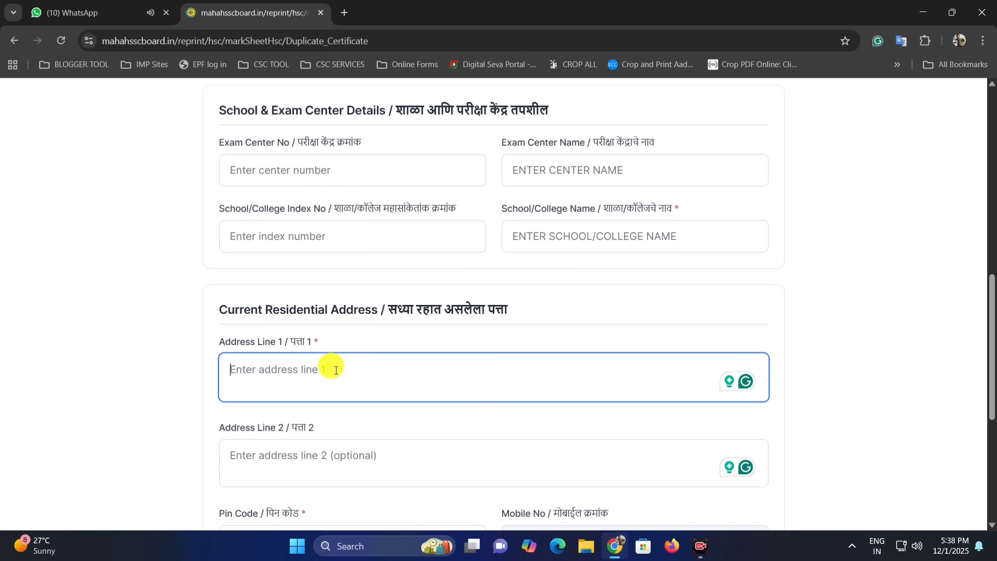
pyautogui.click(283, 461)
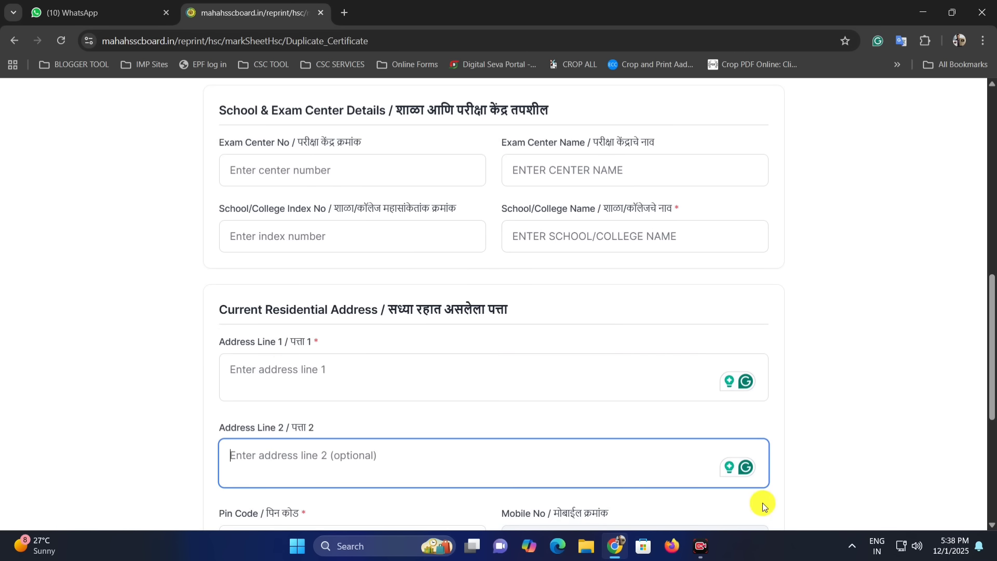
pyautogui.scroll(-5, 804, 513)
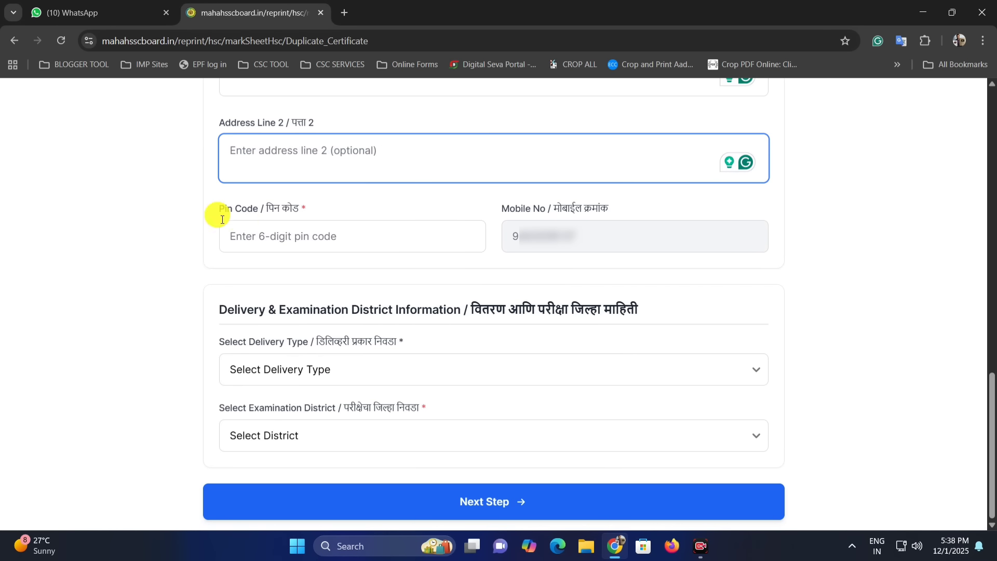
pyautogui.moveTo(291, 208); pyautogui.dragTo(292, 234)
pyautogui.click(292, 235)
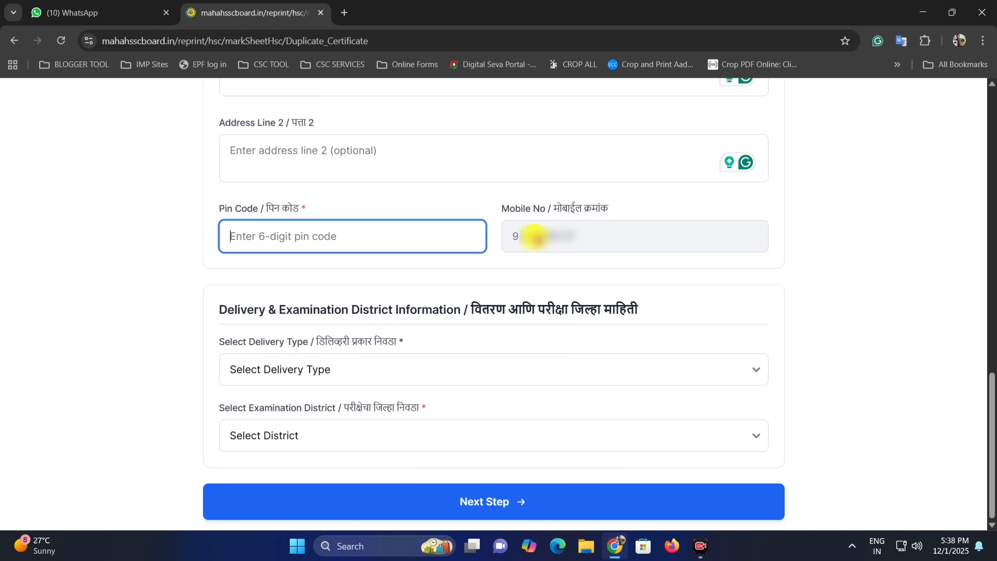
# - Set the delivery type to By Post and the examination district to BULDHANA
pyautogui.moveTo(227, 310); pyautogui.dragTo(626, 311)
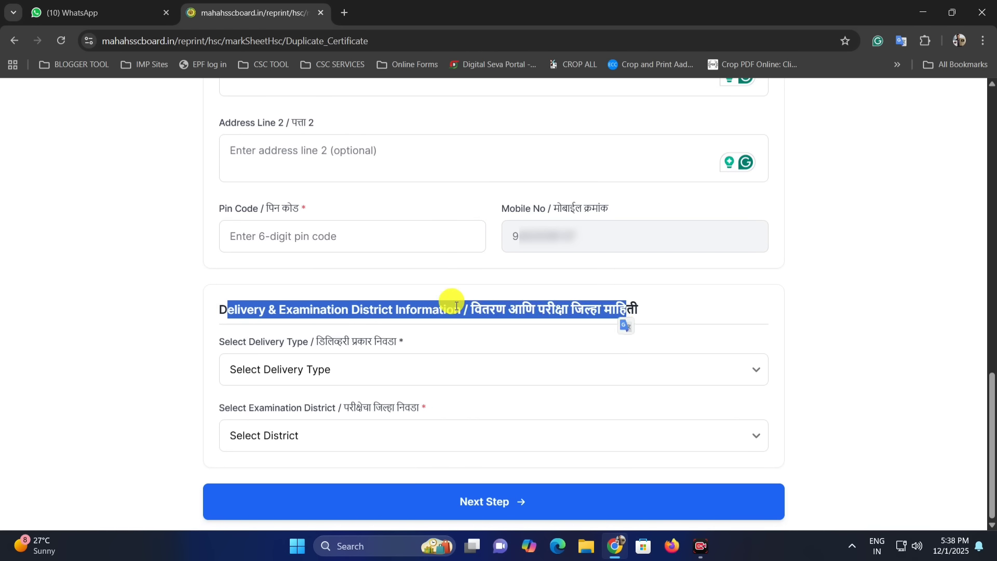
pyautogui.click(456, 306)
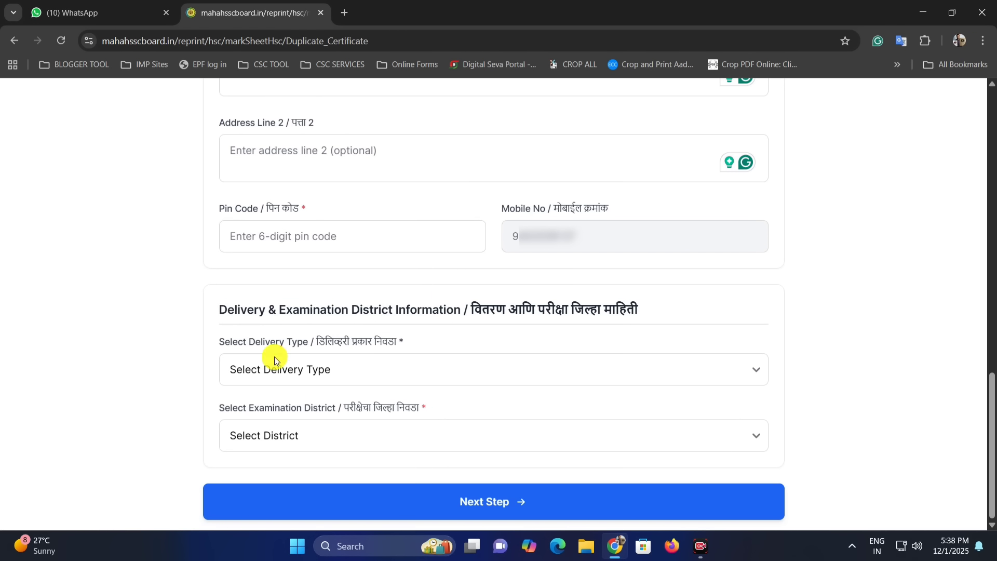
pyautogui.click(352, 359)
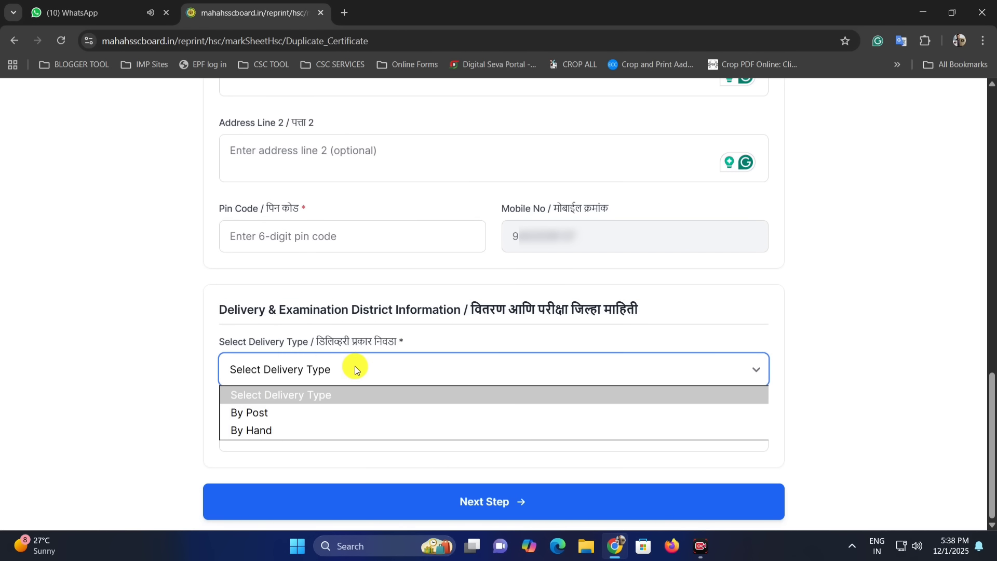
pyautogui.click(307, 415)
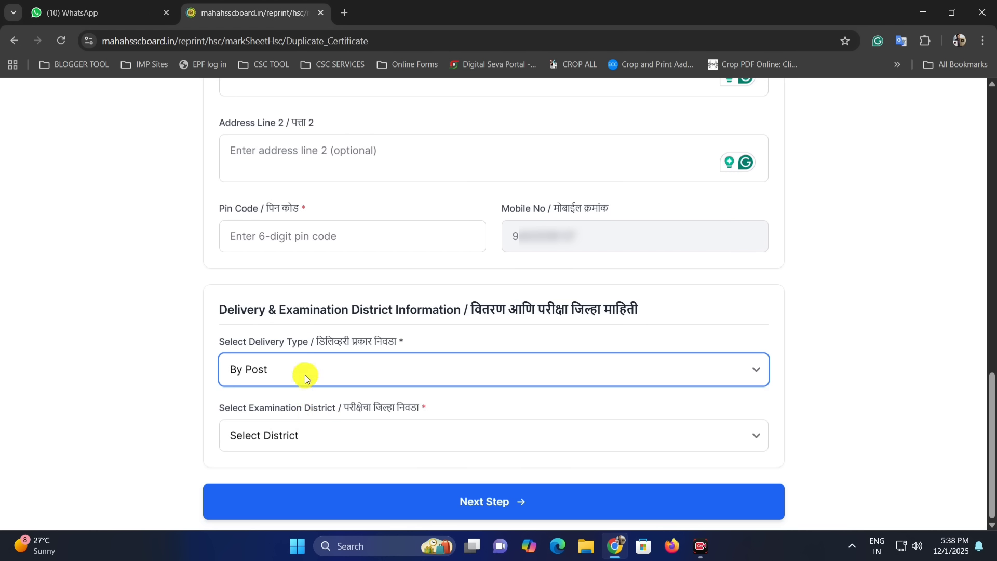
pyautogui.click(370, 380)
pyautogui.click(326, 413)
pyautogui.click(249, 435)
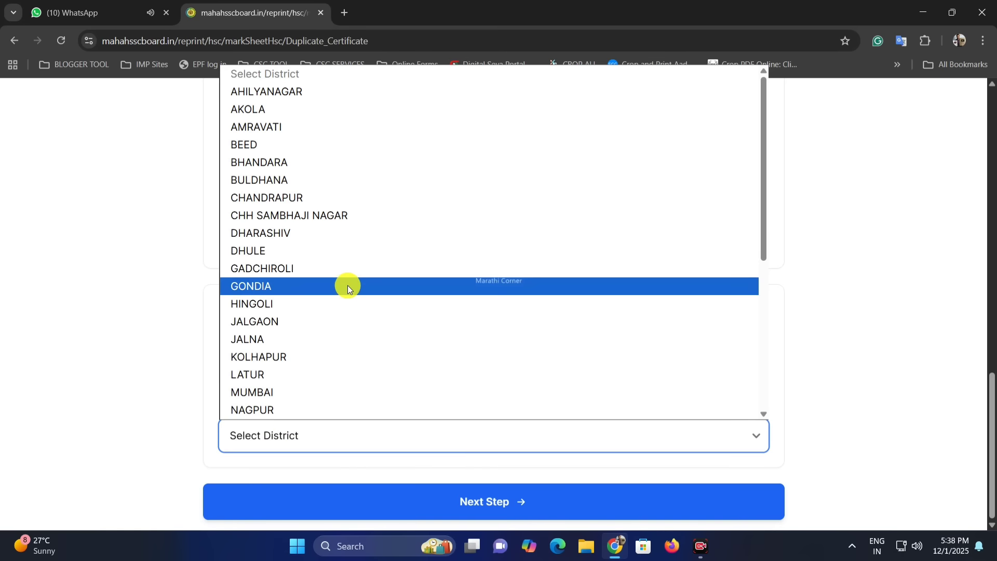
pyautogui.scroll(-5, 390, 171)
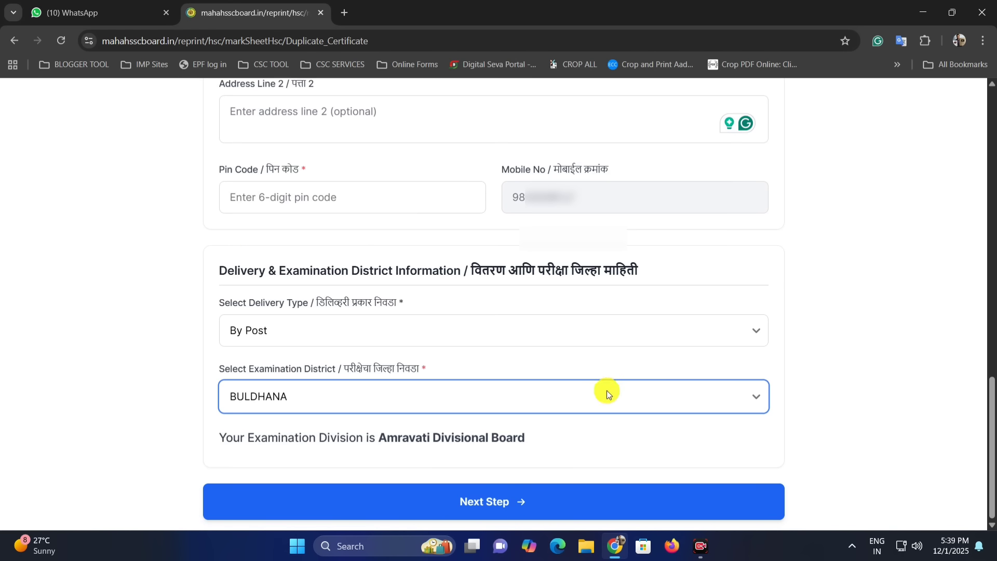
# - Try PUNE as the examination district, and set it back to BULDHANA
pyautogui.click(298, 398)
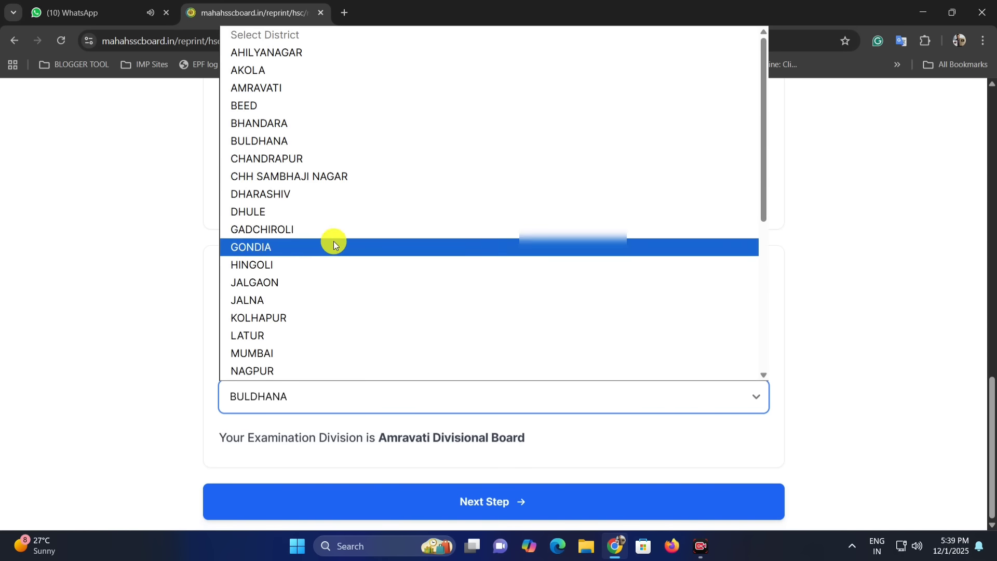
pyautogui.scroll(-5, 333, 244)
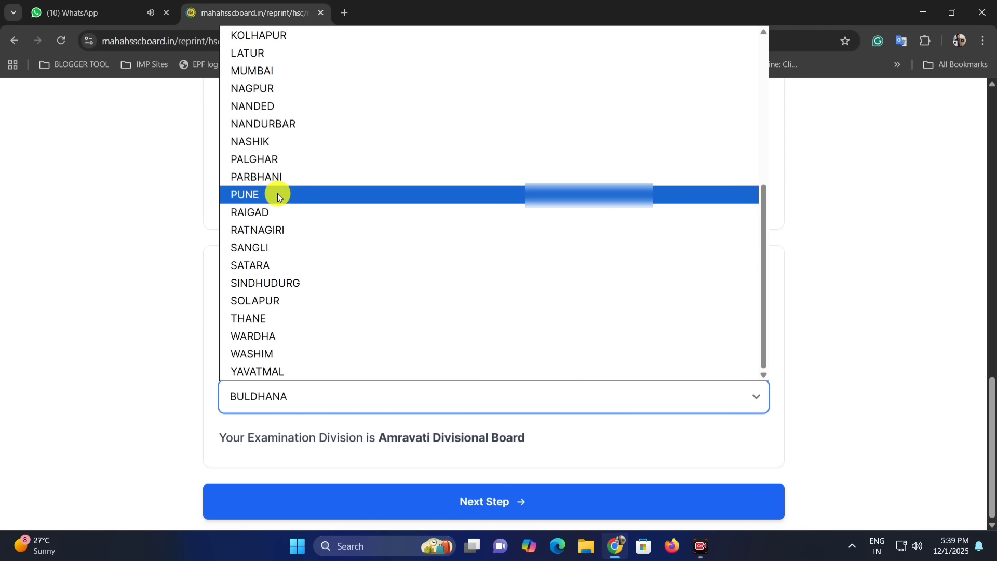
pyautogui.click(277, 195)
pyautogui.click(402, 391)
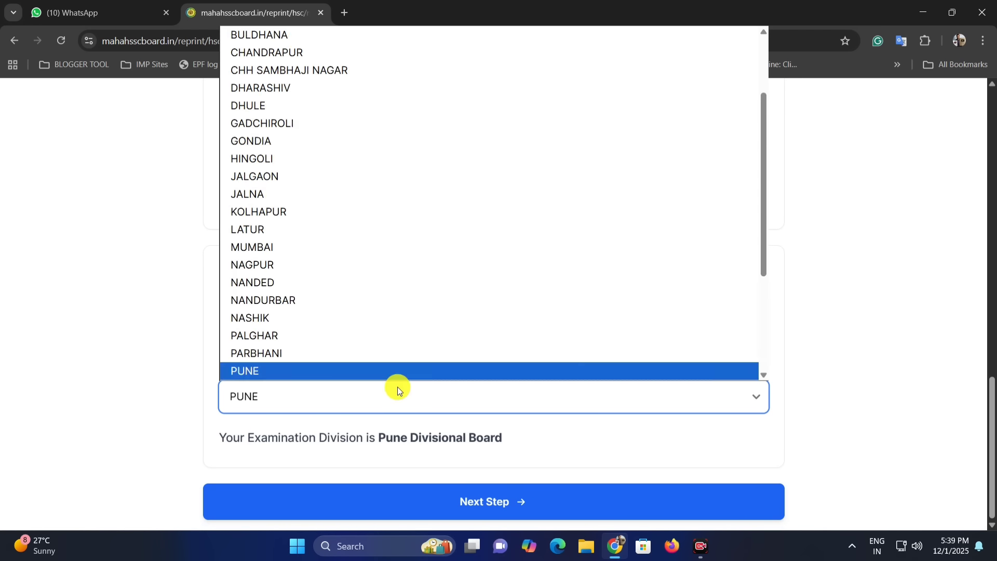
pyautogui.press('b')
pyautogui.press('b')
pyautogui.press('b')
pyautogui.press('Return')
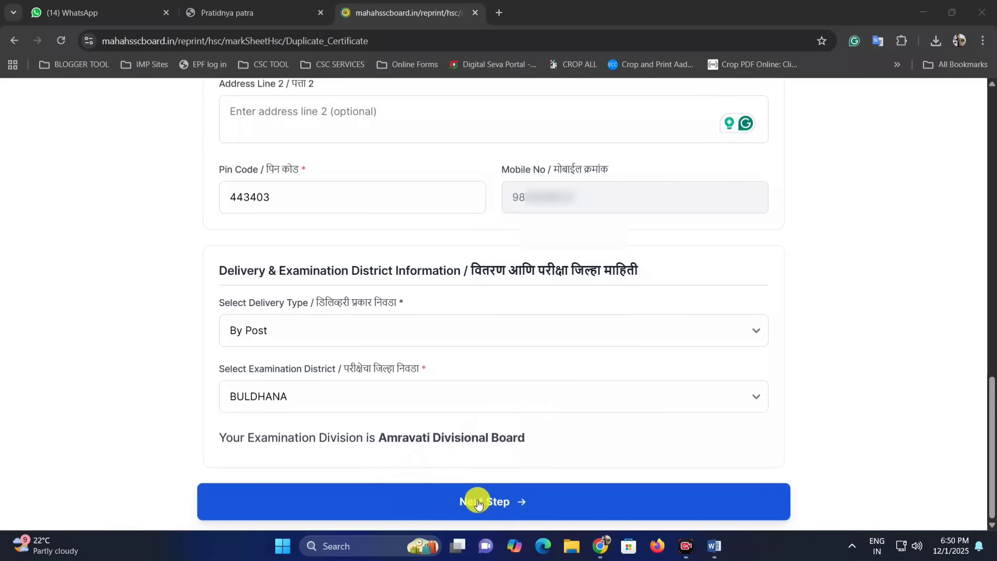
# - Proceed to the Upload Document stage and check the note on accepted file size and format
pyautogui.click(497, 503)
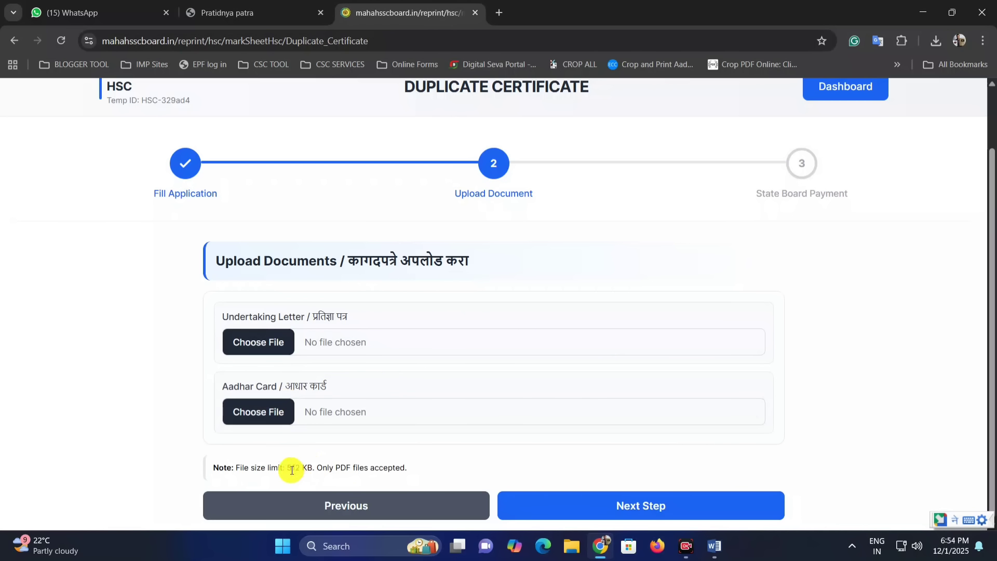
pyautogui.moveTo(287, 469); pyautogui.dragTo(335, 464)
pyautogui.click(372, 441)
# - Switch to Word and read through the undertaking letter template in 12th pratidya patra - Copy.docx
pyautogui.click(715, 545)
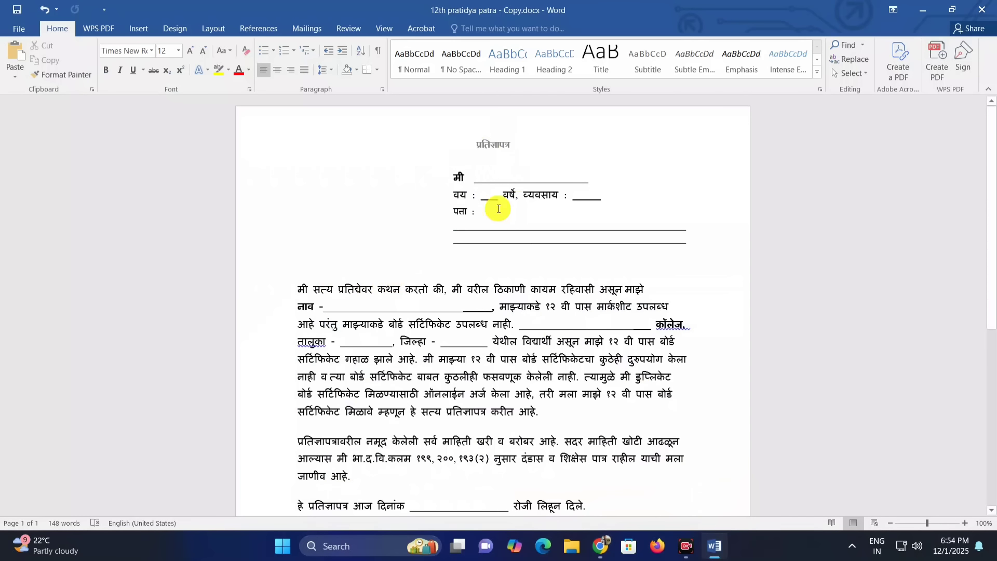
pyautogui.scroll(-2, 500, 204)
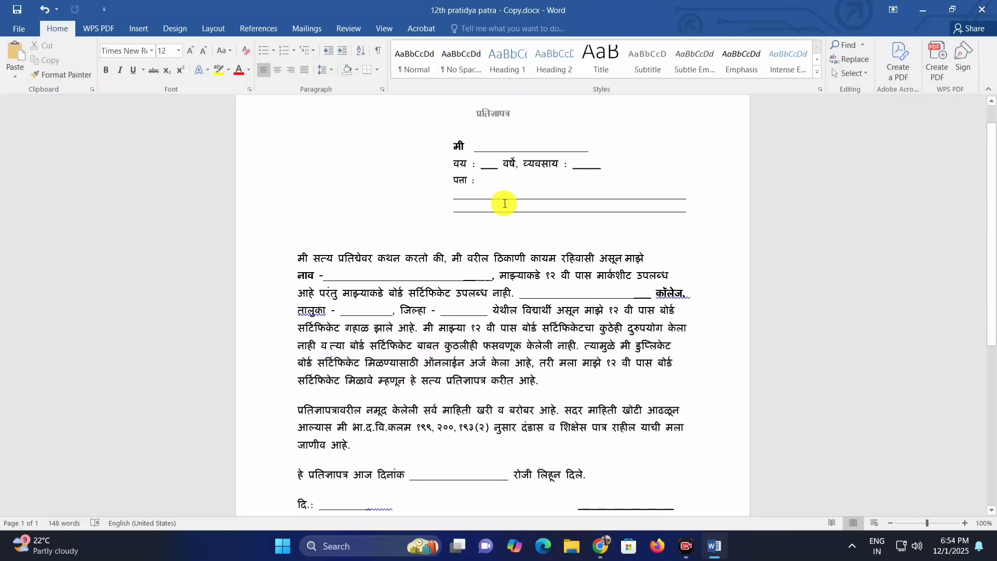
pyautogui.scroll(1, 507, 294)
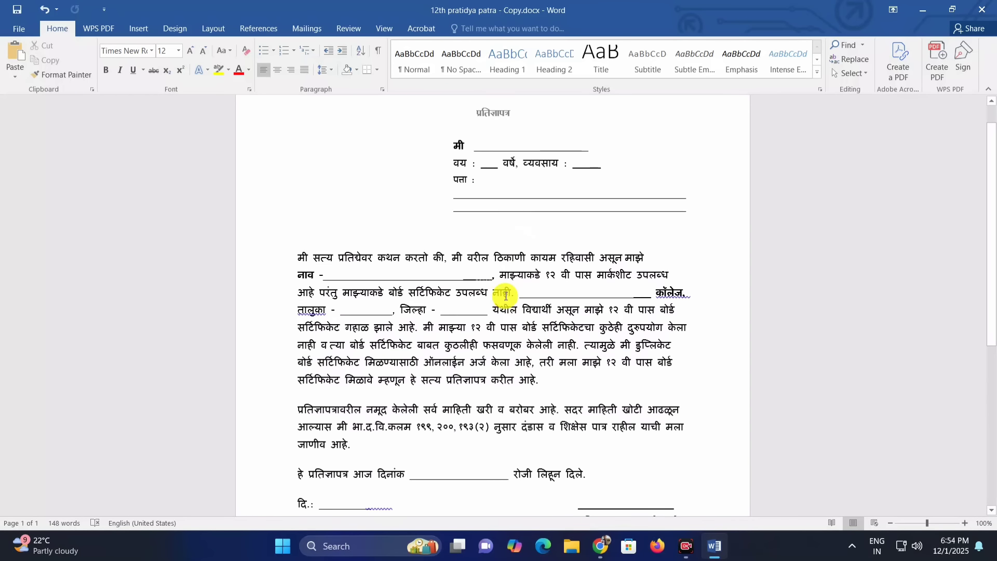
pyautogui.scroll(-2, 491, 295)
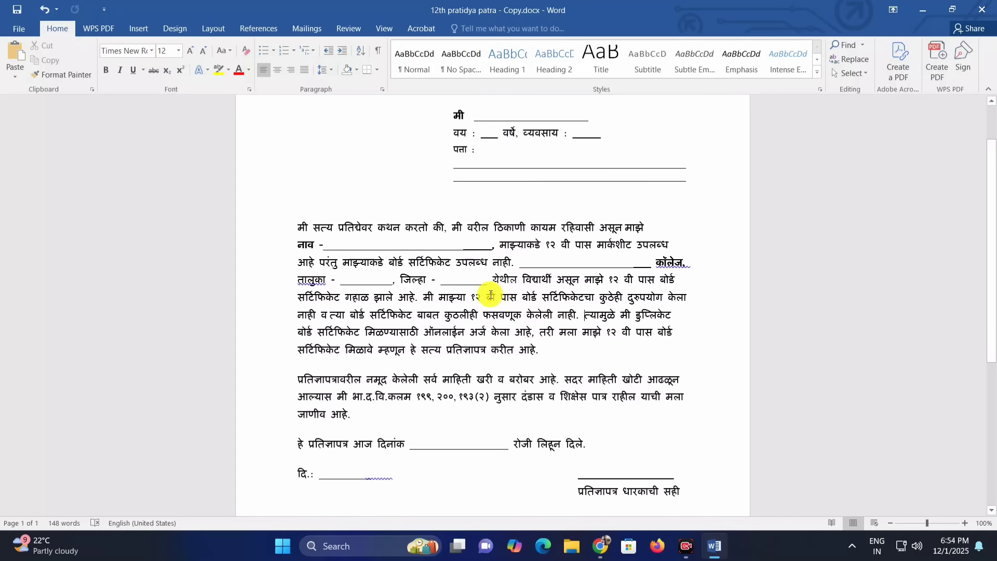
pyautogui.scroll(3, 511, 295)
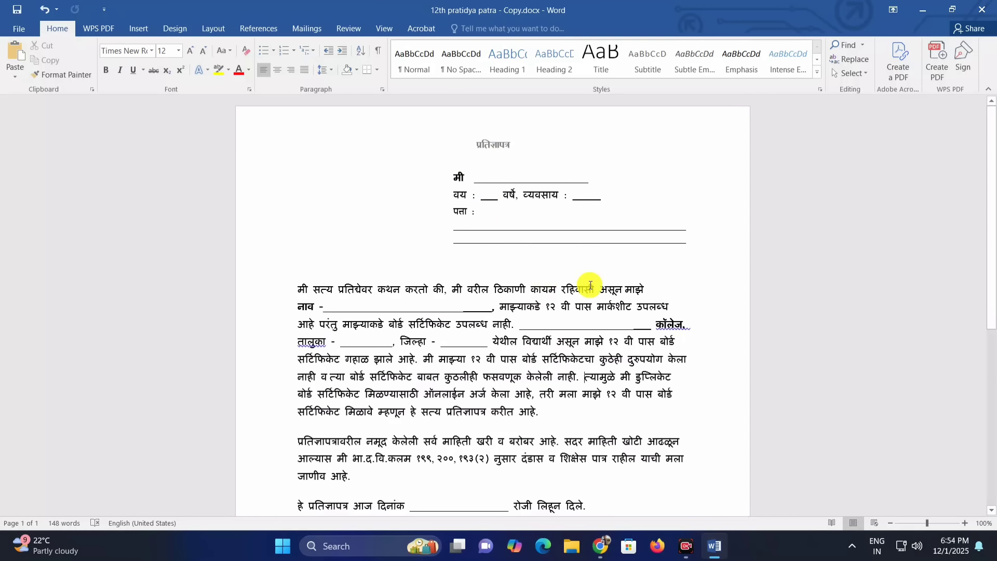
pyautogui.scroll(-2, 541, 267)
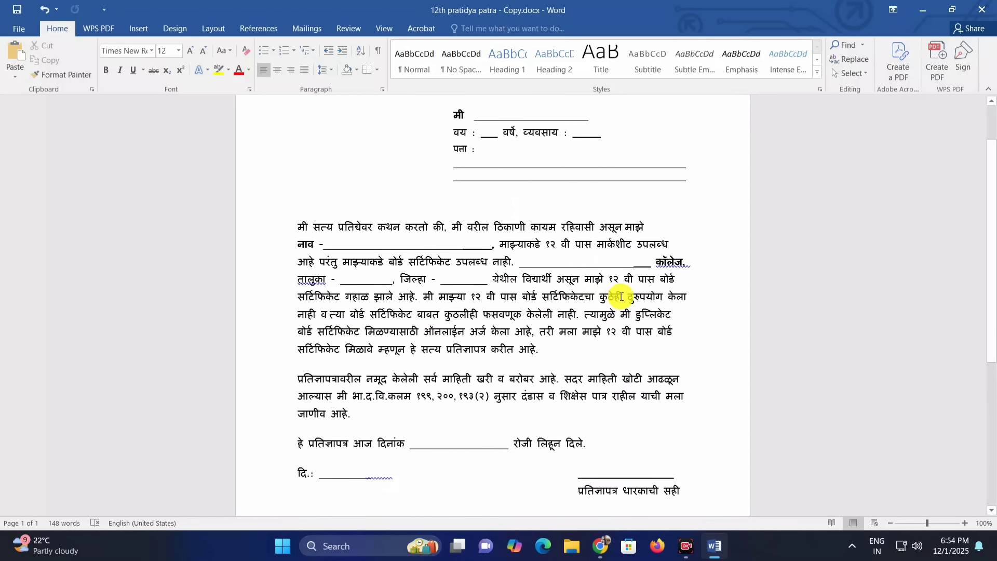
# - Switch back to Chrome and upload Pratidnyapatra.pdf from the Desktop as the Undertaking Letter
pyautogui.click(602, 546)
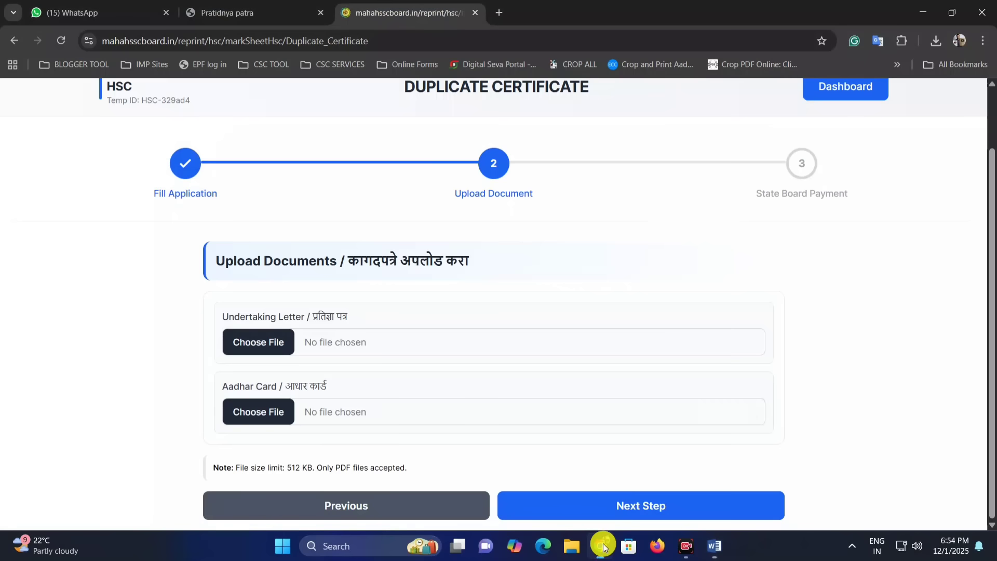
pyautogui.click(258, 337)
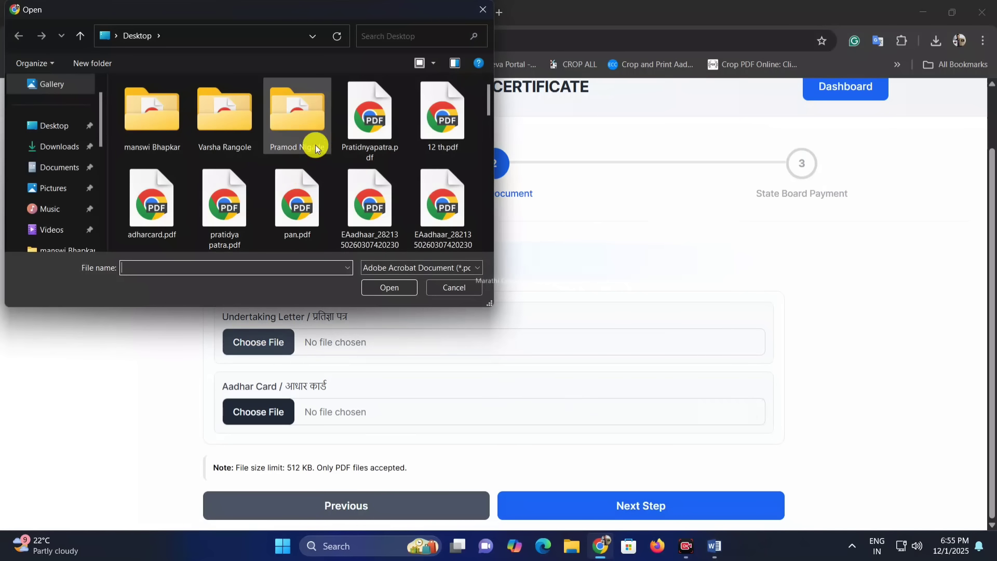
pyautogui.click(375, 123)
pyautogui.doubleClick(375, 122)
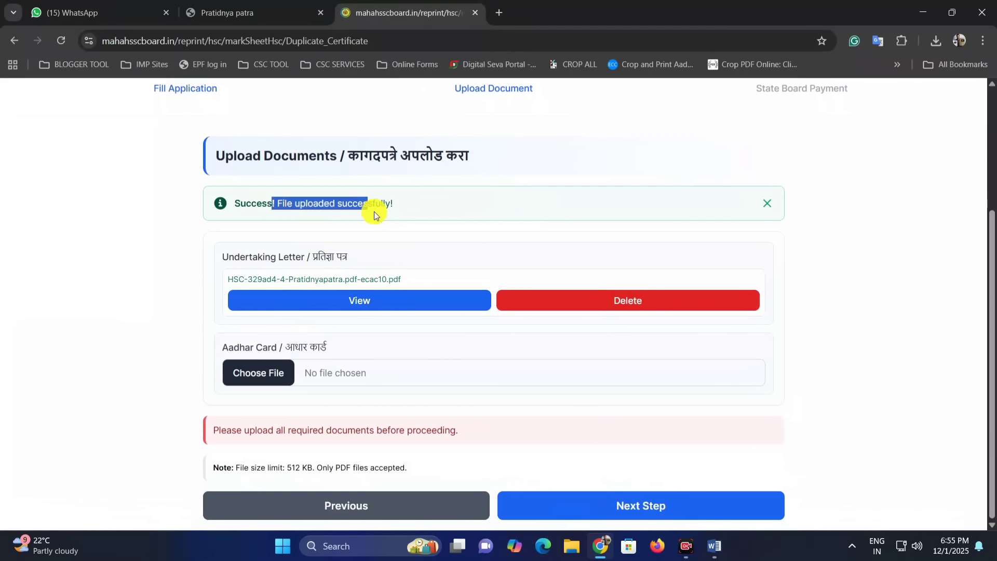
pyautogui.click(463, 252)
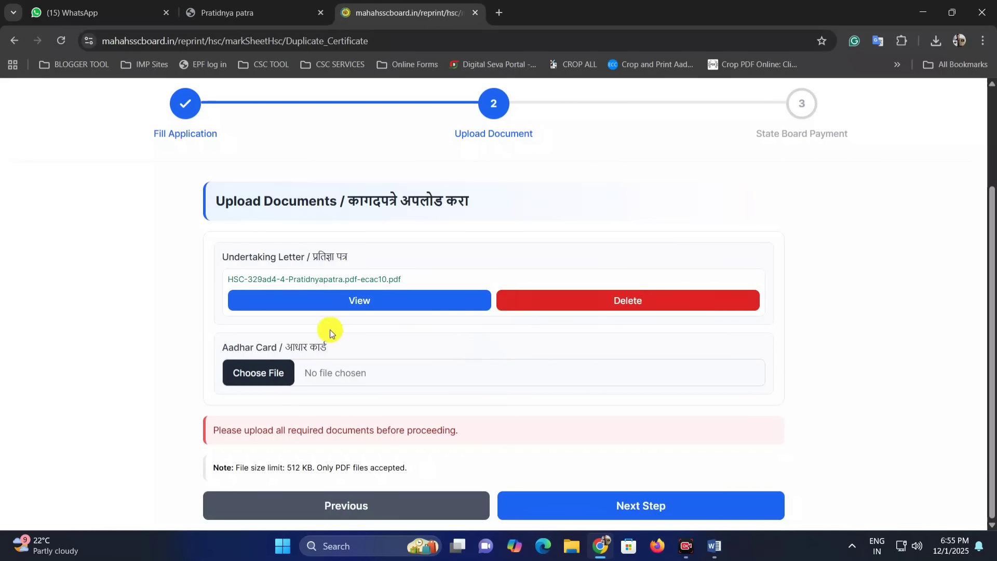
# - Upload adharcard.pdf from the Desktop as the Aadhar Card document
pyautogui.click(281, 380)
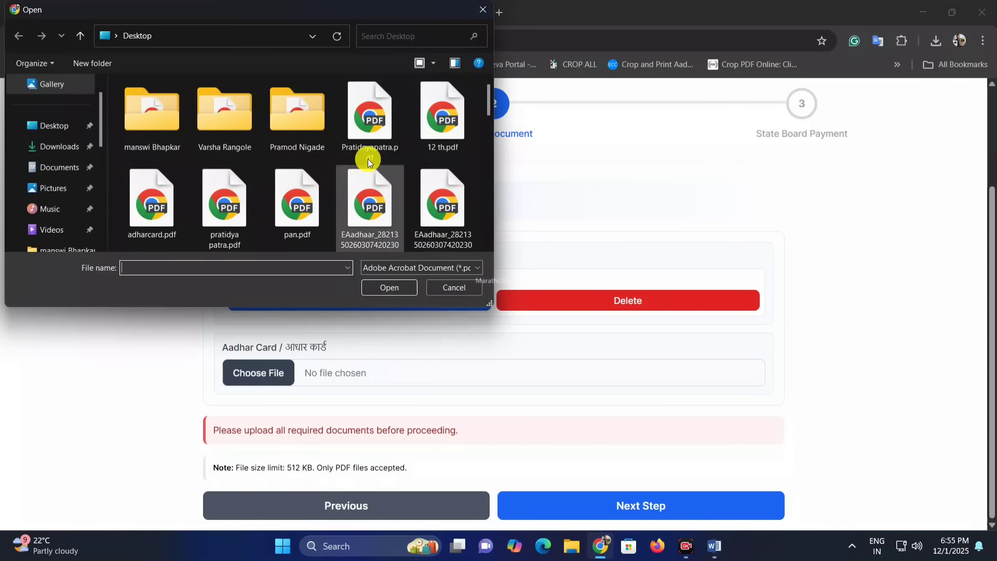
pyautogui.doubleClick(149, 200)
pyautogui.scroll(-1, 540, 372)
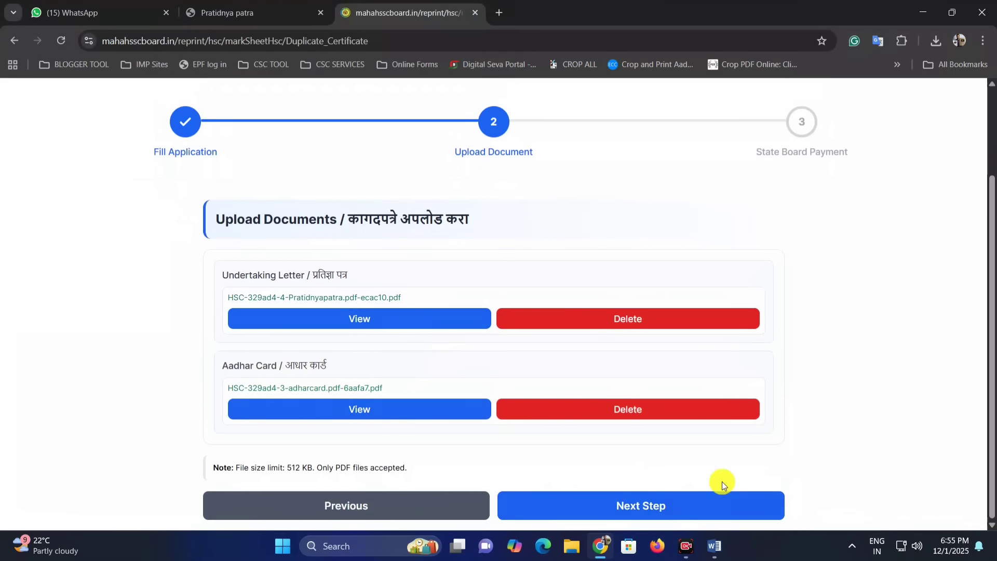
# - Proceed to the State Board Payment stage and review the application summary and payment breakdown
pyautogui.click(636, 512)
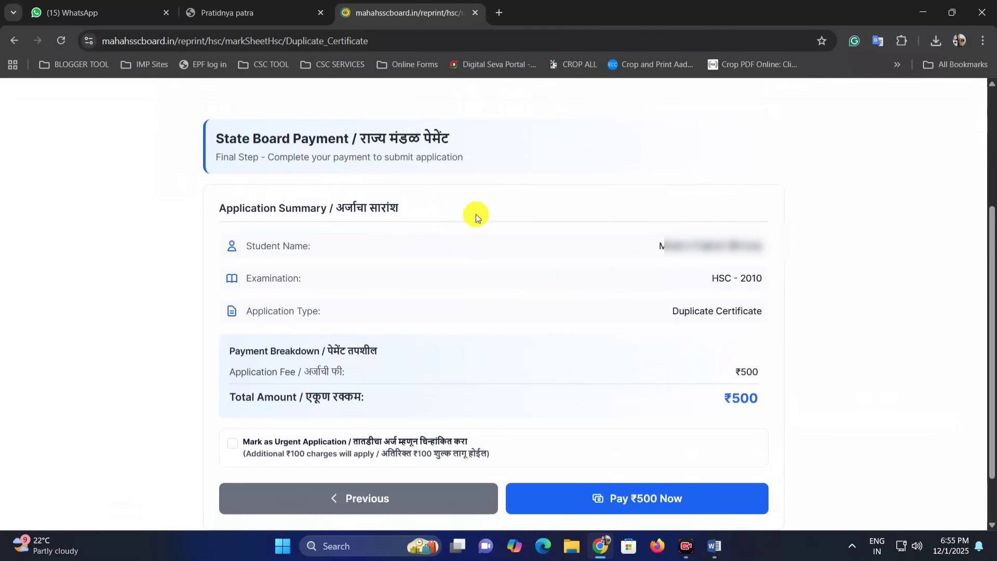
pyautogui.moveTo(217, 138); pyautogui.dragTo(375, 138)
pyautogui.click(484, 134)
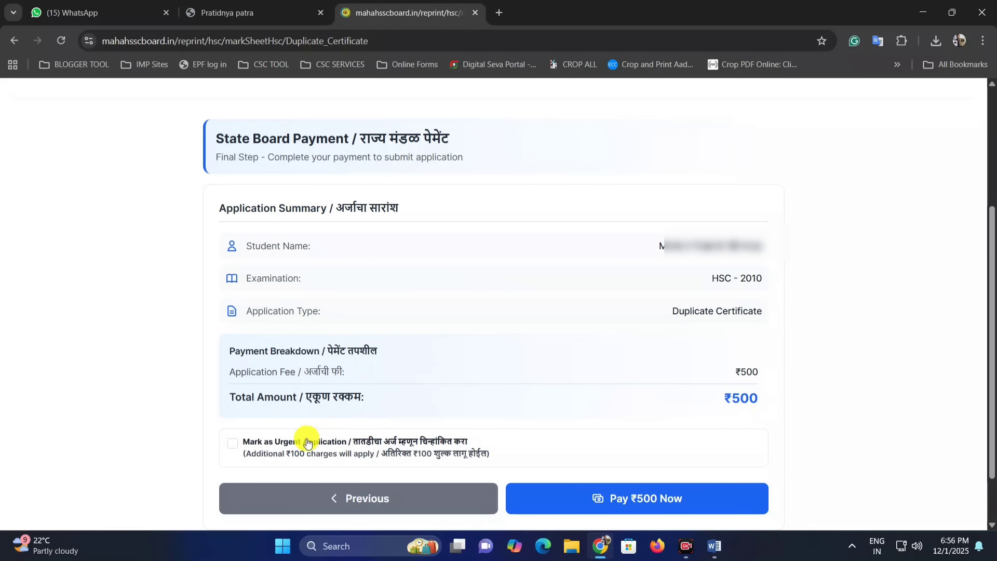
# - Try marking the application as urgent to check the additional charge, and clear the option again
pyautogui.click(235, 445)
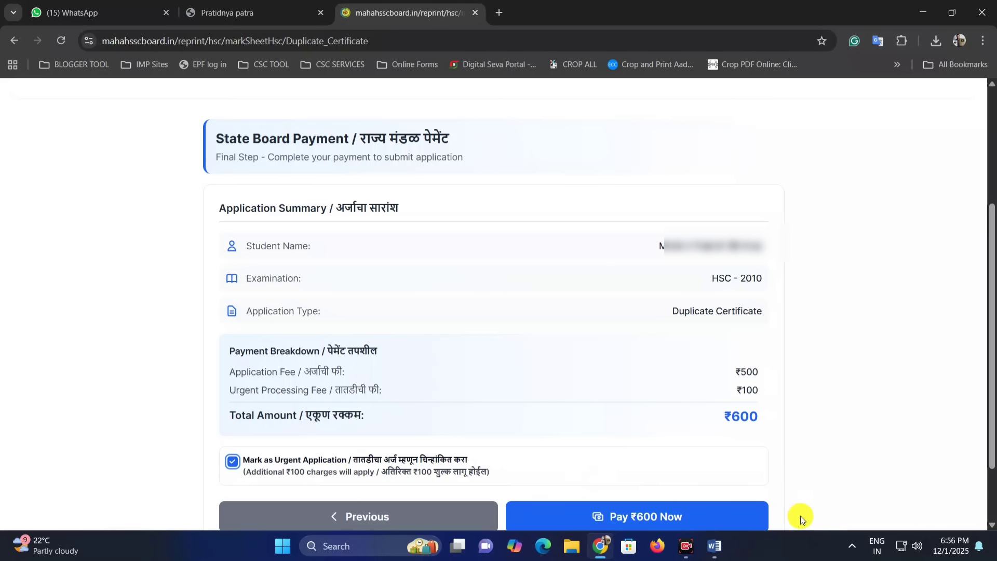
pyautogui.scroll(-1, 800, 516)
pyautogui.click(259, 453)
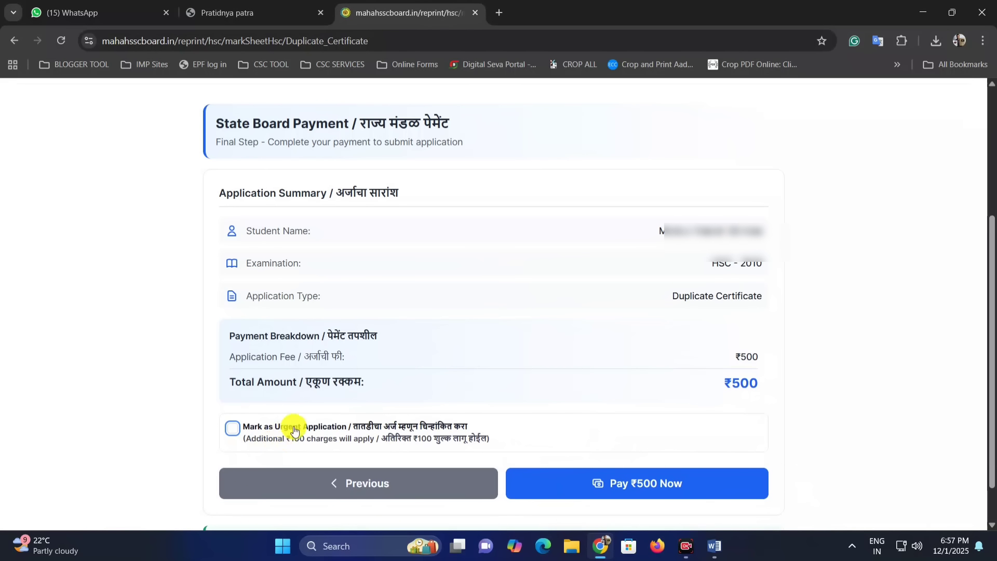
# - Mark the application as urgent and proceed to the payment gateway to pay the application fee
pyautogui.click(315, 429)
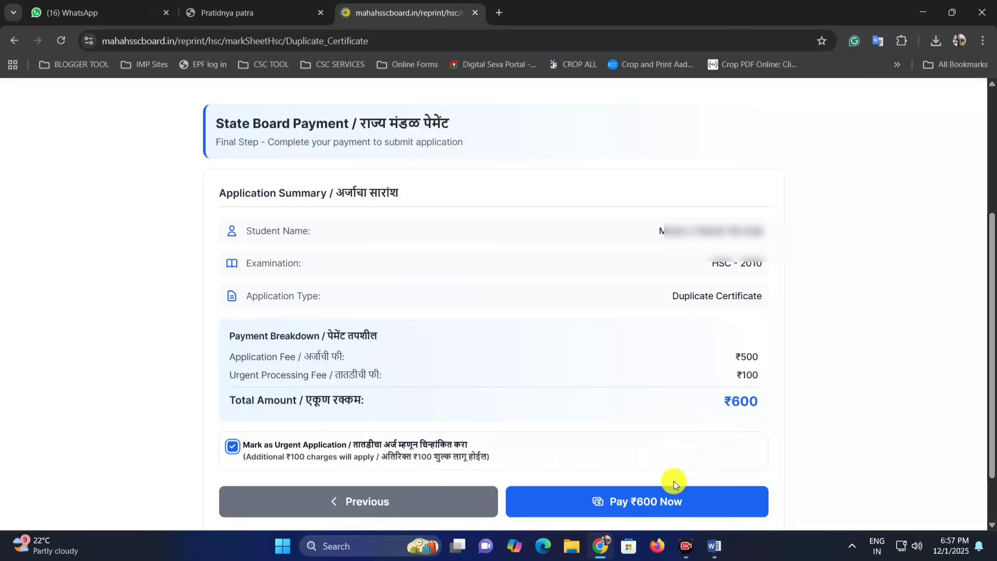
pyautogui.click(628, 506)
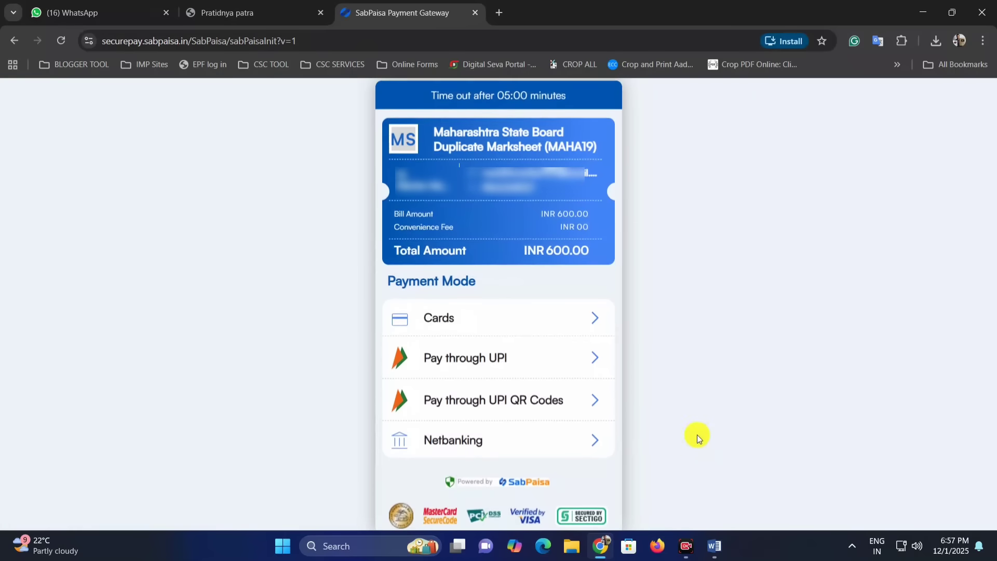